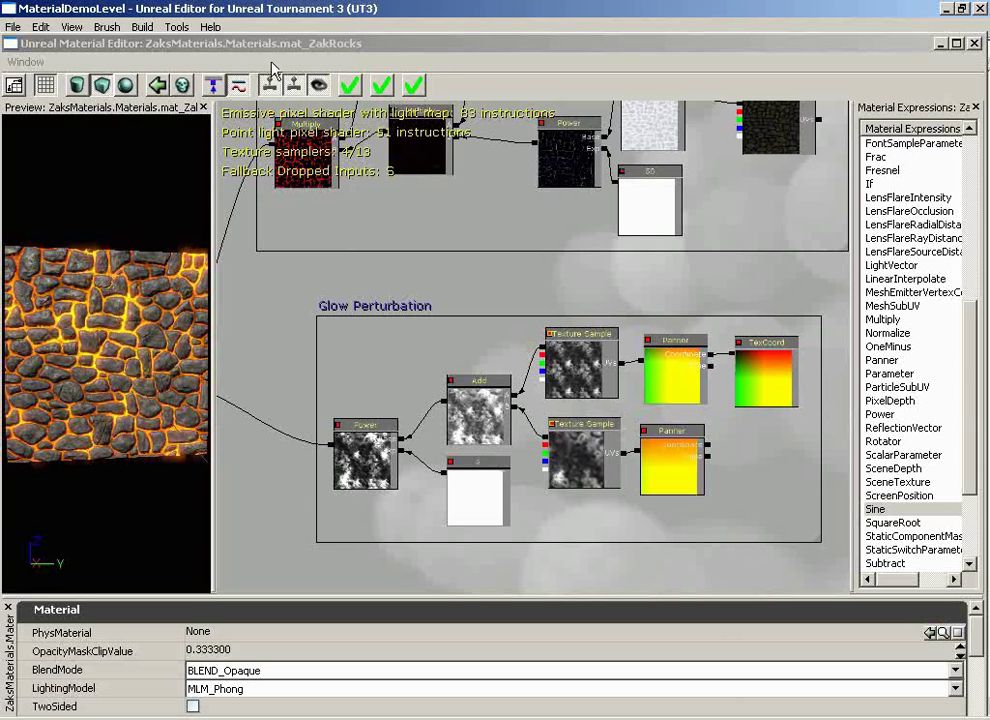
Apply the edited mat_ZakRocks material to the level floor and restore the Material Editor.
click(91, 50)
drag(91, 50, 706, 50)
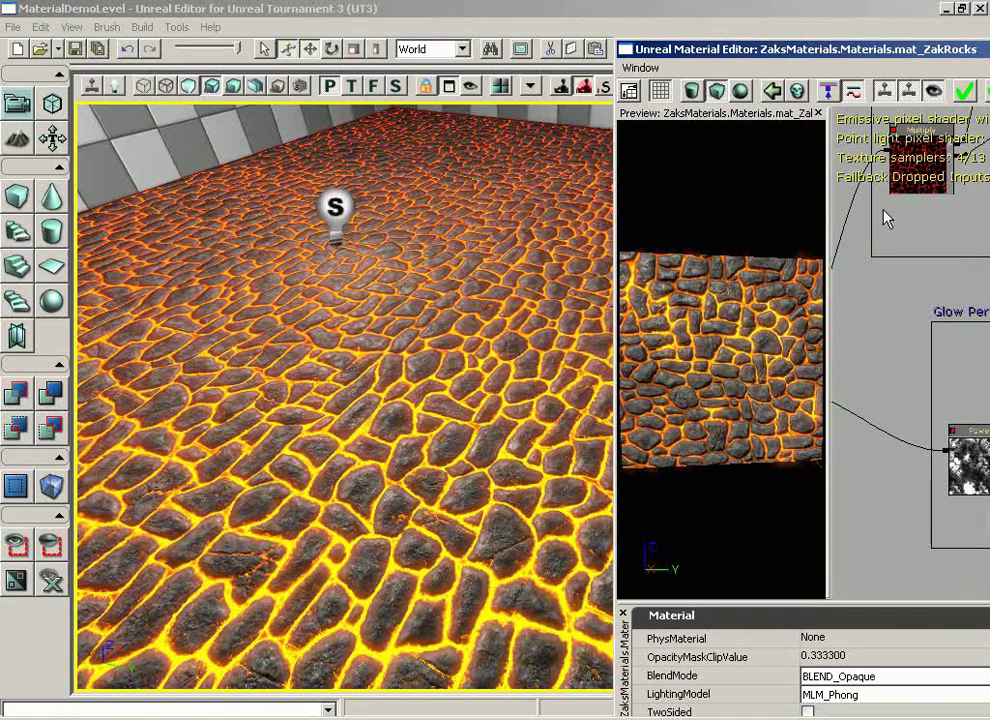
click(963, 91)
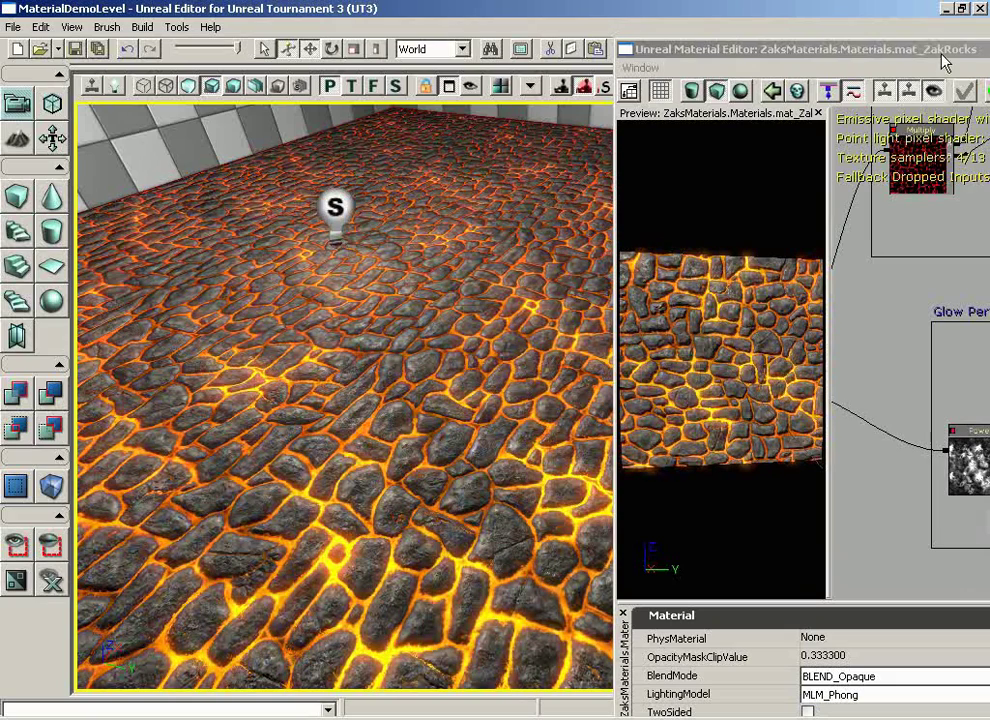
drag(945, 62, 326, 45)
scroll(590, 260, down, 3)
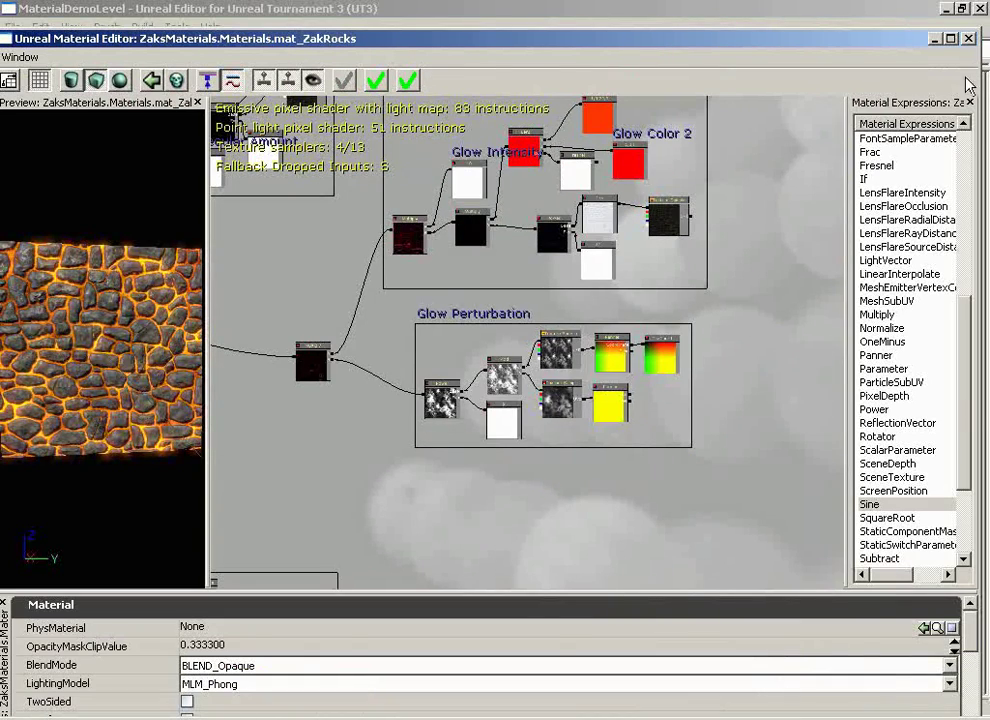
Save the ZaksMaterials package from the Generic Browser.
click(968, 39)
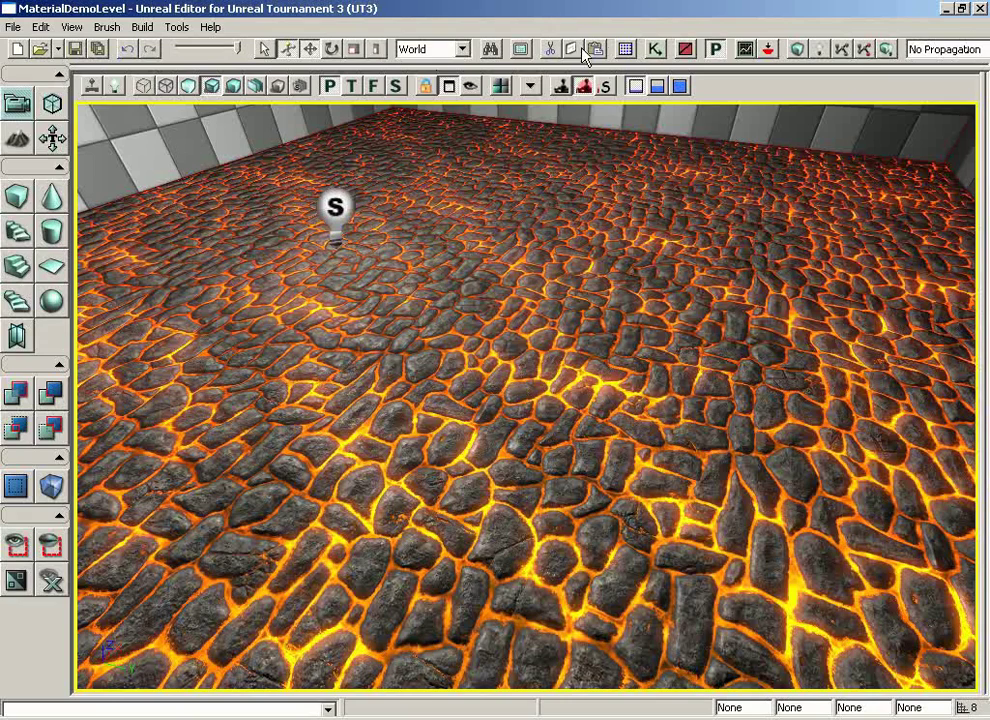
click(626, 50)
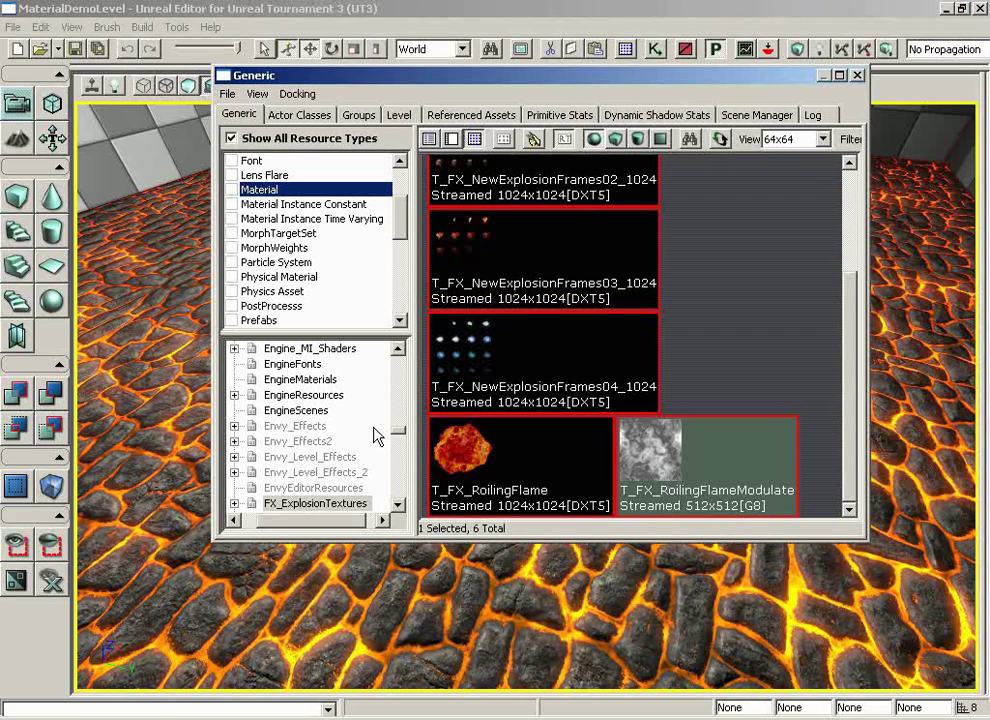
drag(401, 440, 398, 490)
click(305, 503)
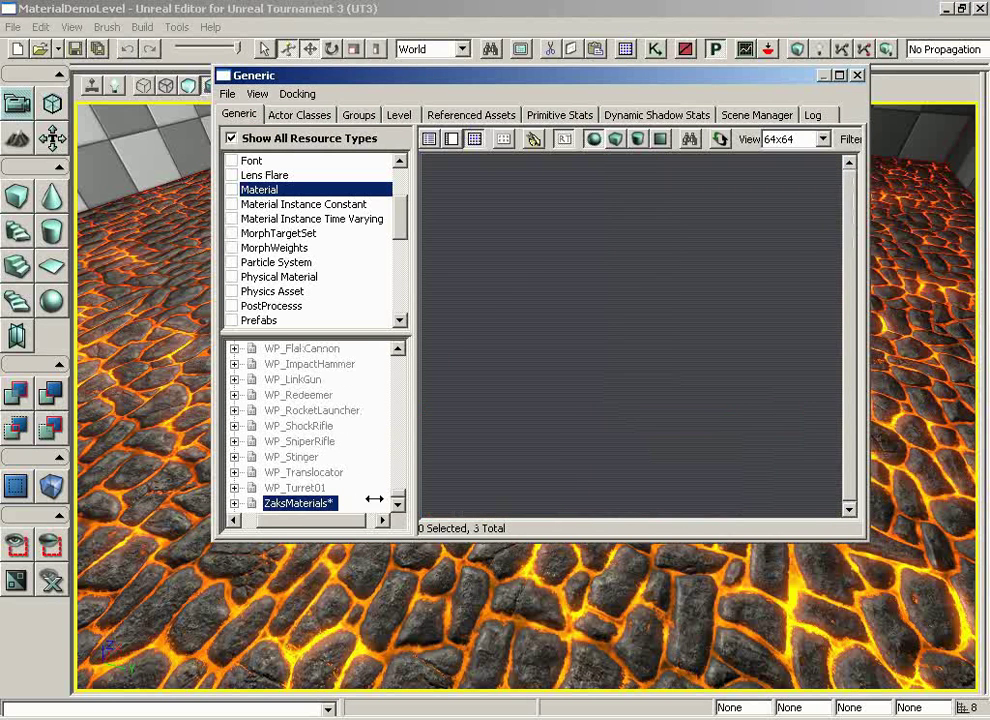
click(228, 94)
click(245, 164)
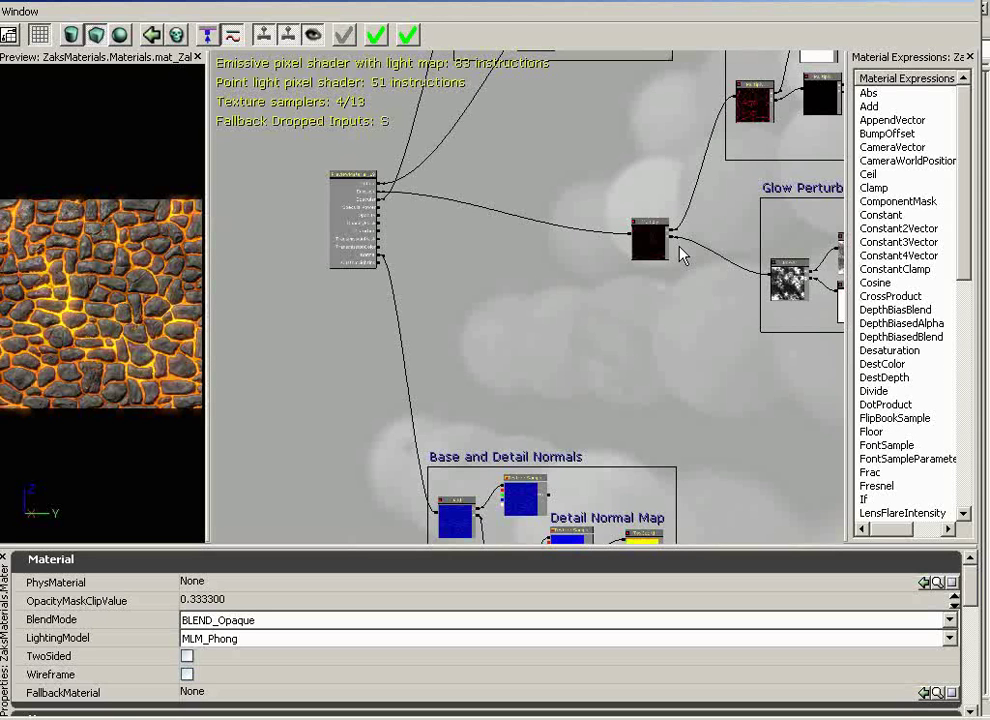
Bring the Glow Perturbation group into view and pick Sine from the expressions list.
drag(665, 294, 675, 394)
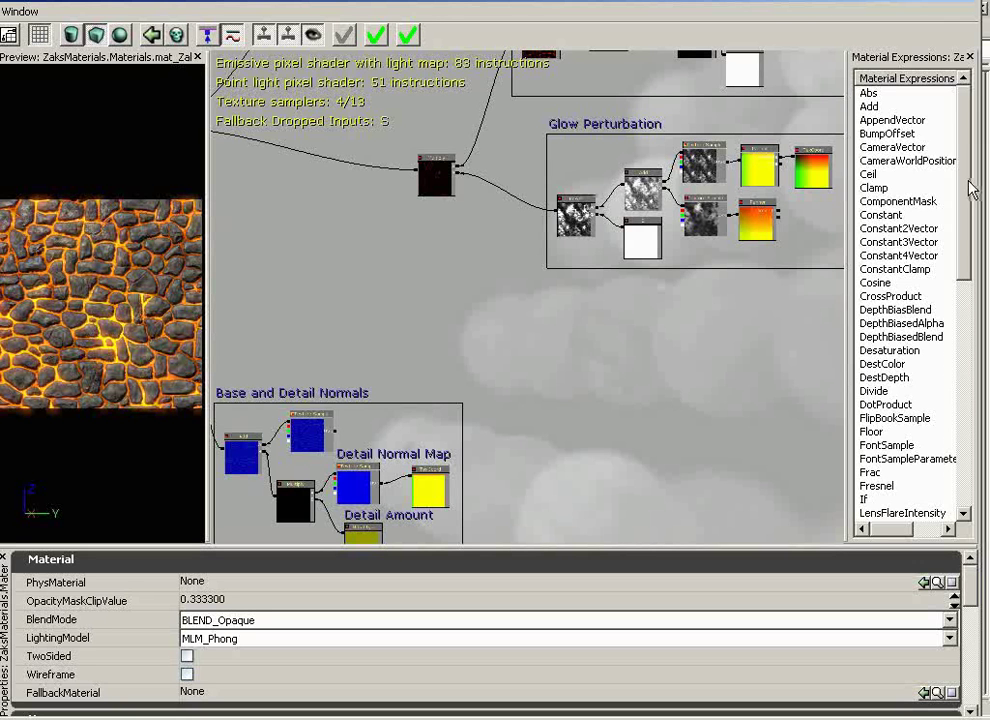
scroll(966, 330, down, 10)
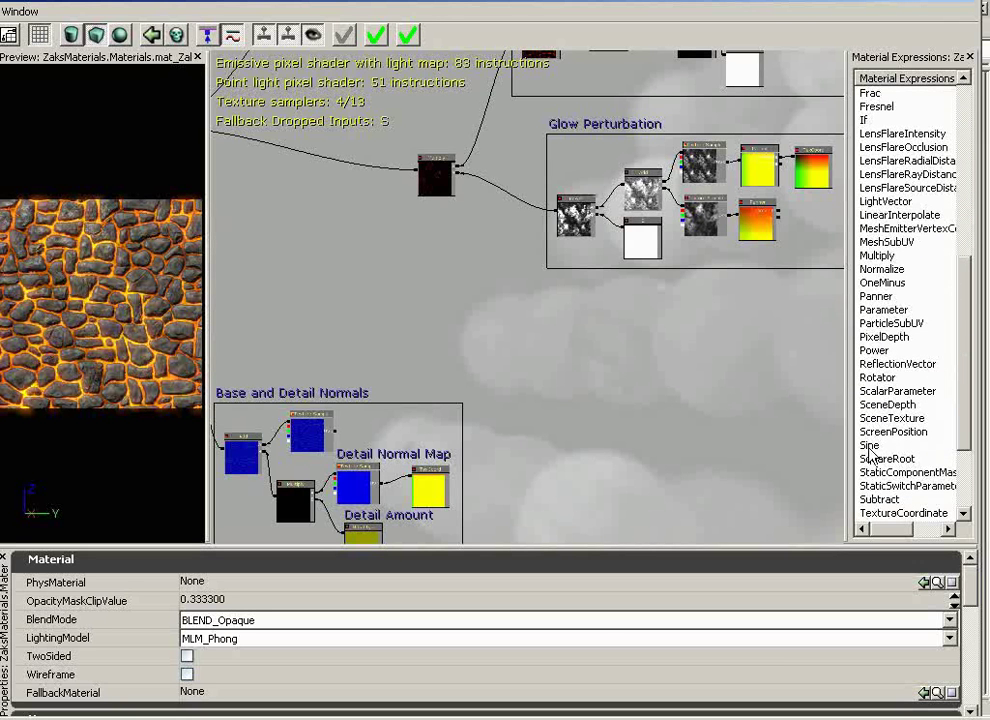
click(870, 446)
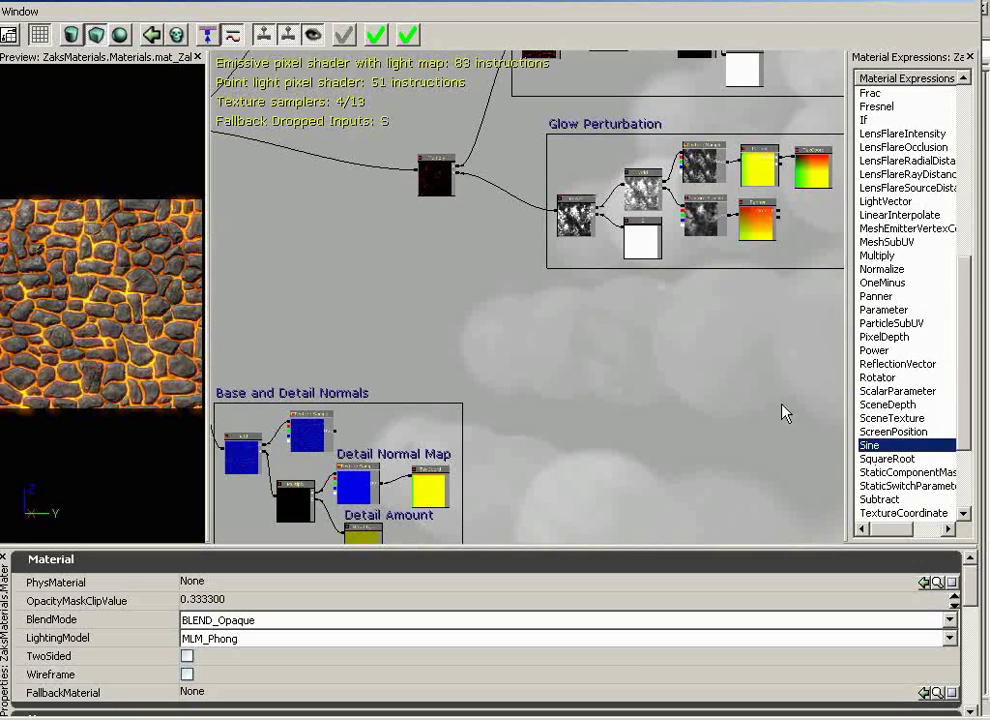
Place a Sine node (Period 1.0) on empty canvas and pick Time as the next expression.
click(740, 380)
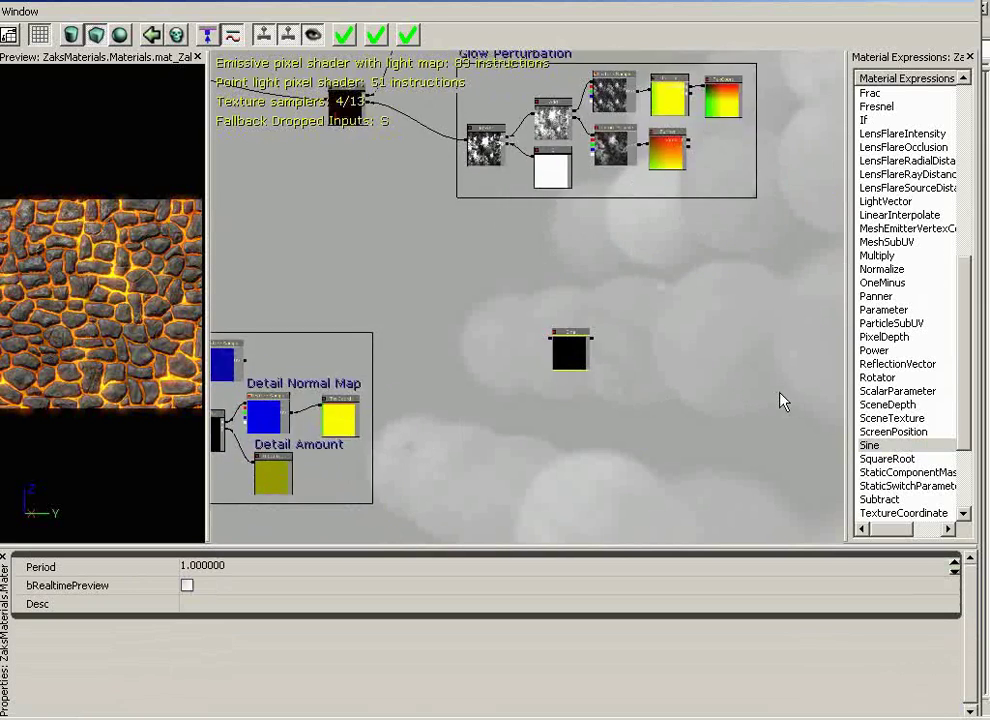
scroll(780, 400, up, 3)
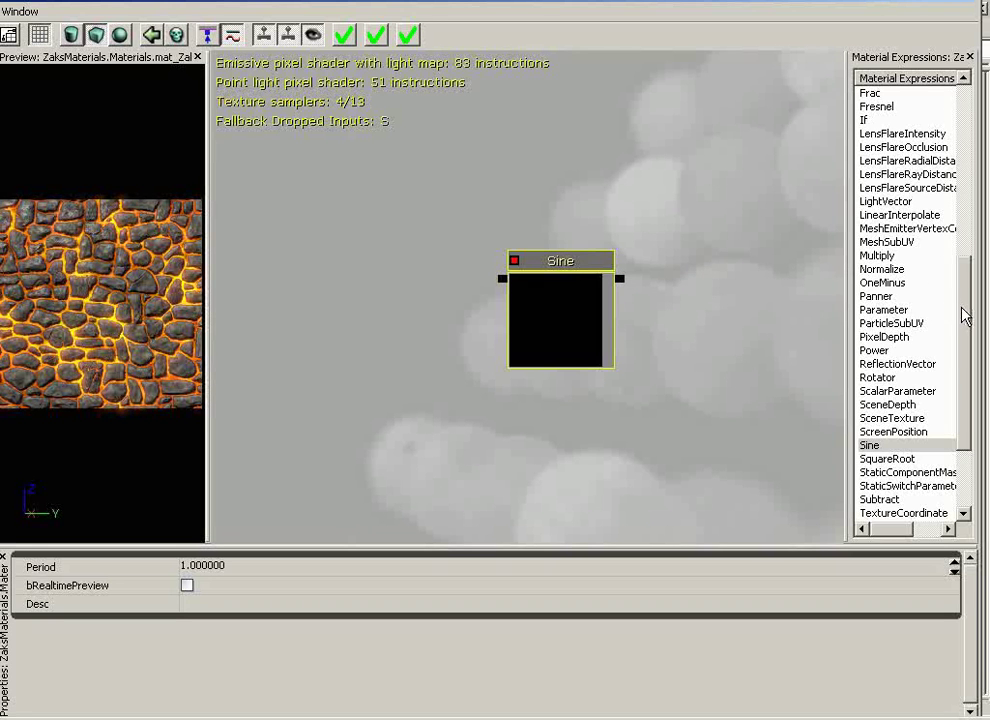
scroll(965, 316, down, 3)
click(882, 461)
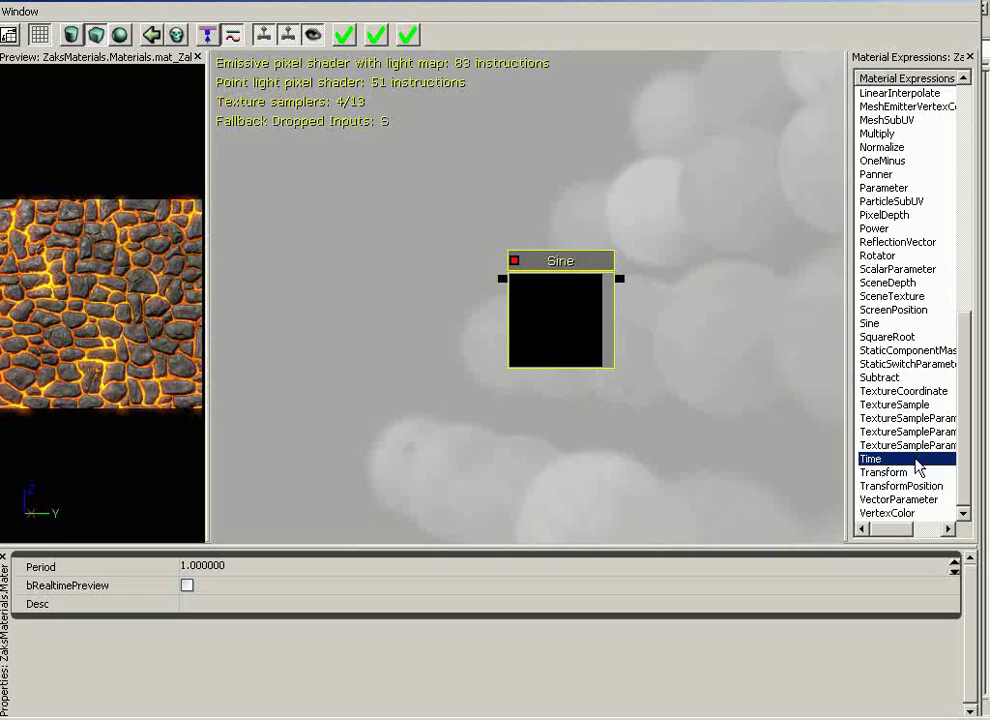
Place a Time node beside Sine and wire its output into Sine's input.
drag(918, 468, 716, 340)
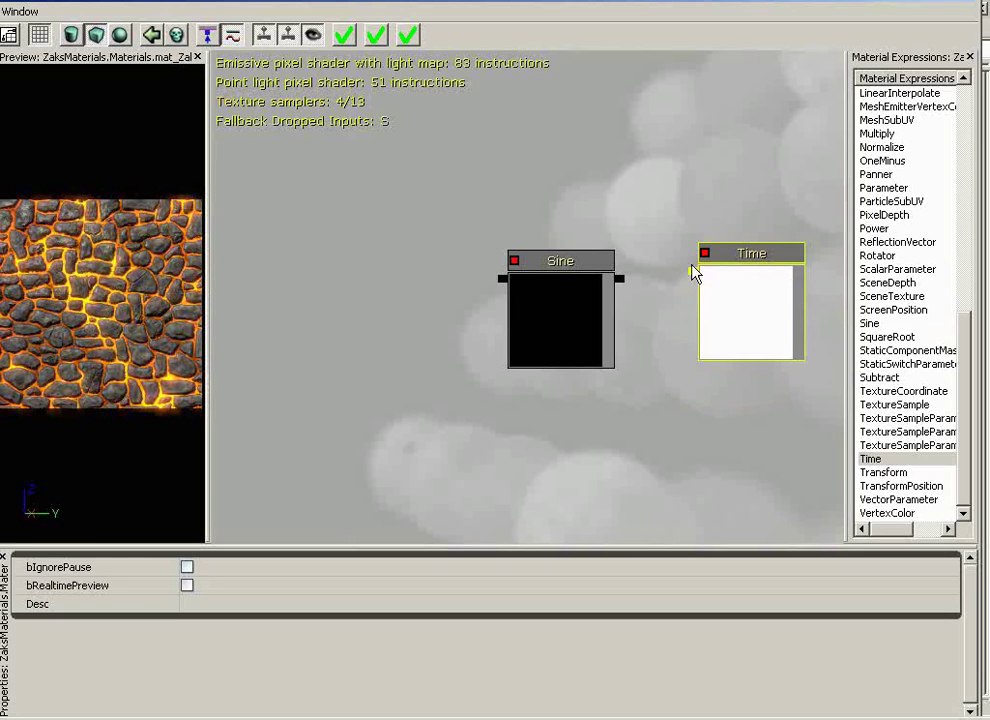
drag(692, 273, 621, 281)
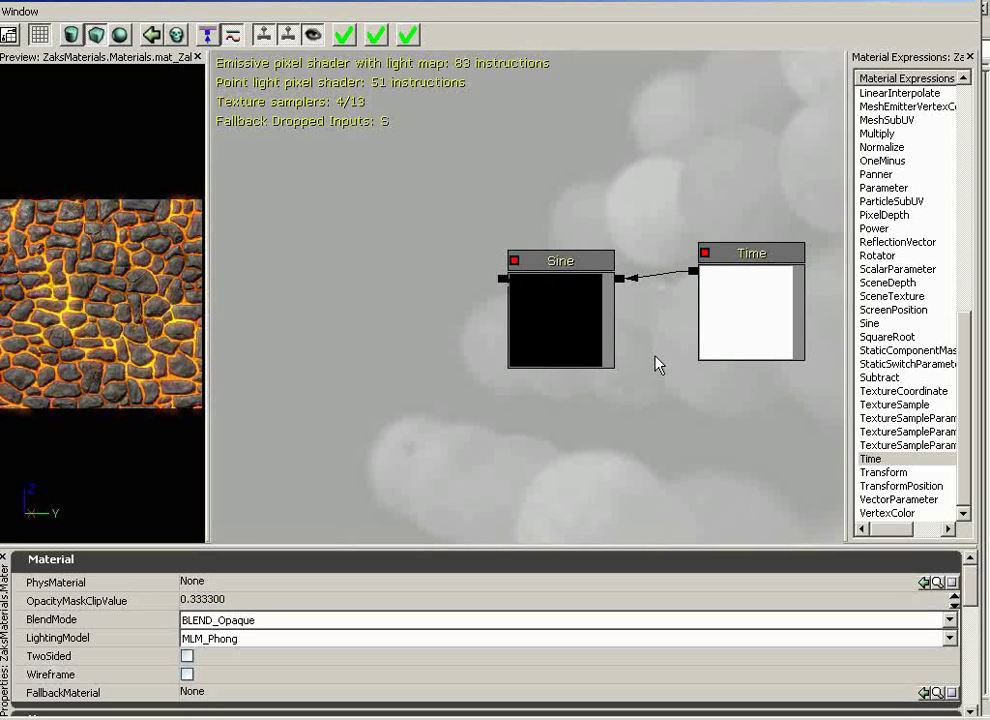
Shift the Sine node left and zoom out to show the Glow Perturbation group.
drag(592, 320, 522, 318)
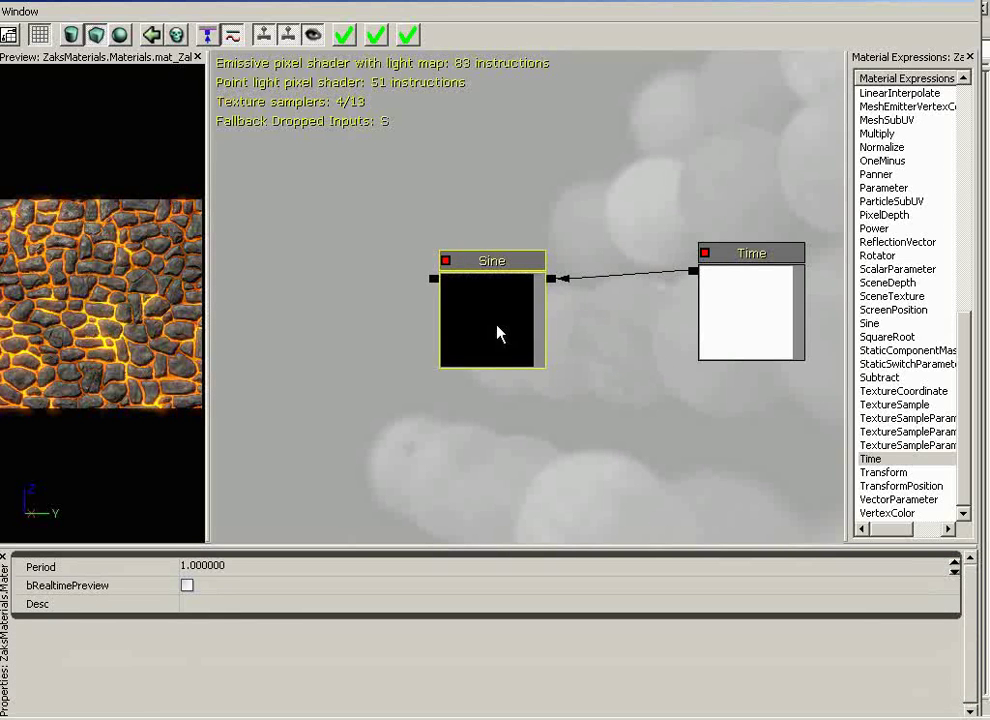
drag(561, 413, 838, 480)
scroll(430, 352, down, 3)
drag(376, 254, 608, 374)
click(449, 354)
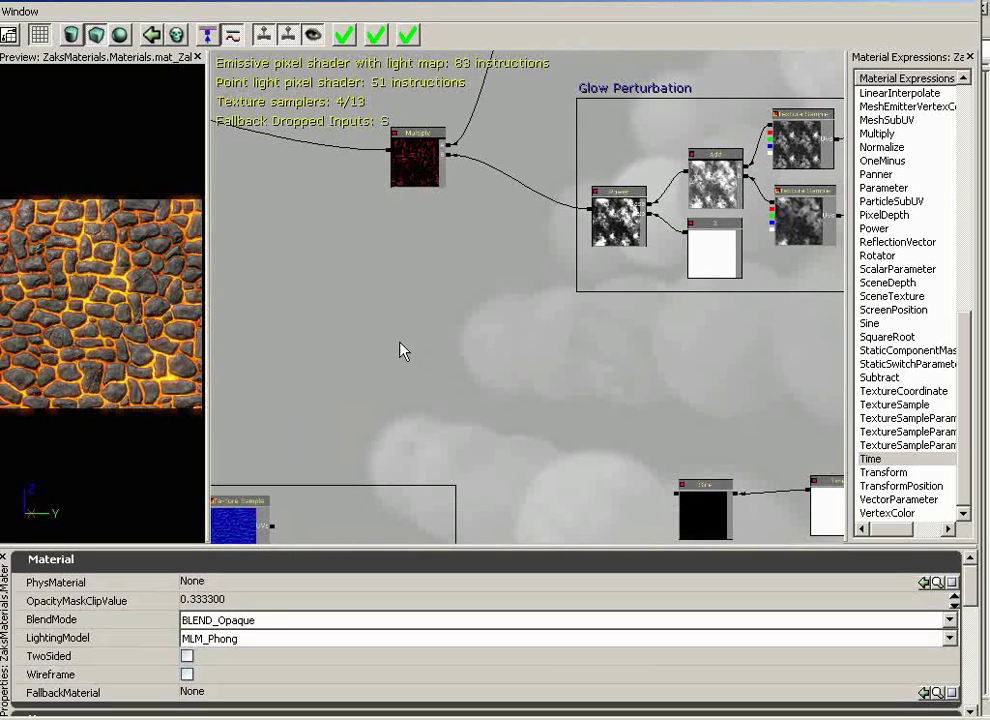
Add an unconnected Multiply node, discarding a mistakenly added Normalize node.
click(333, 320)
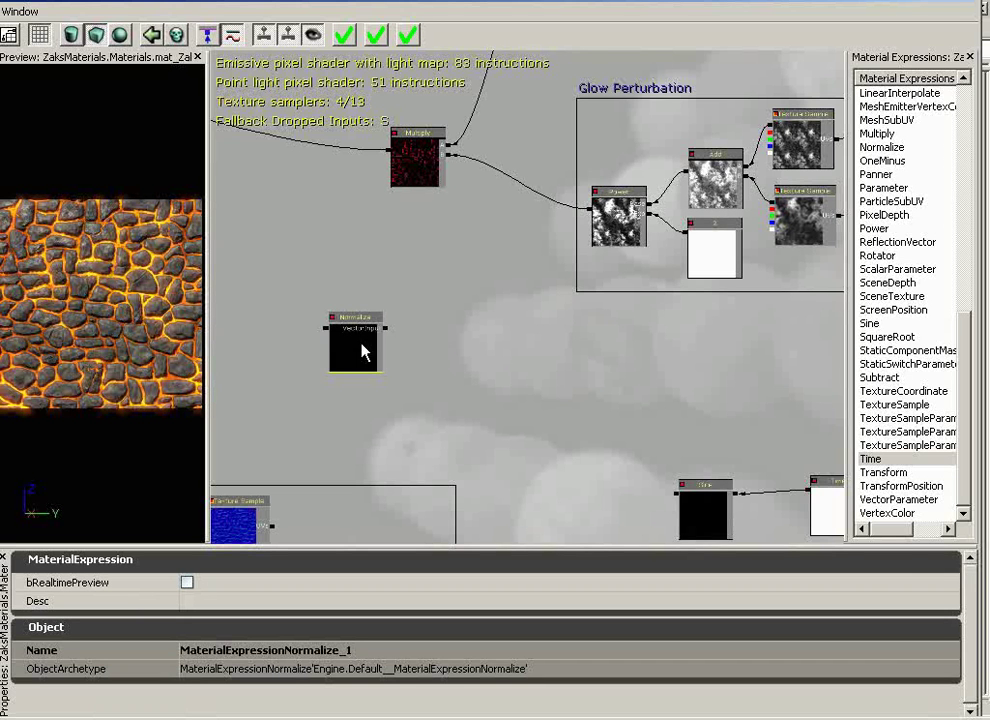
key(Delete)
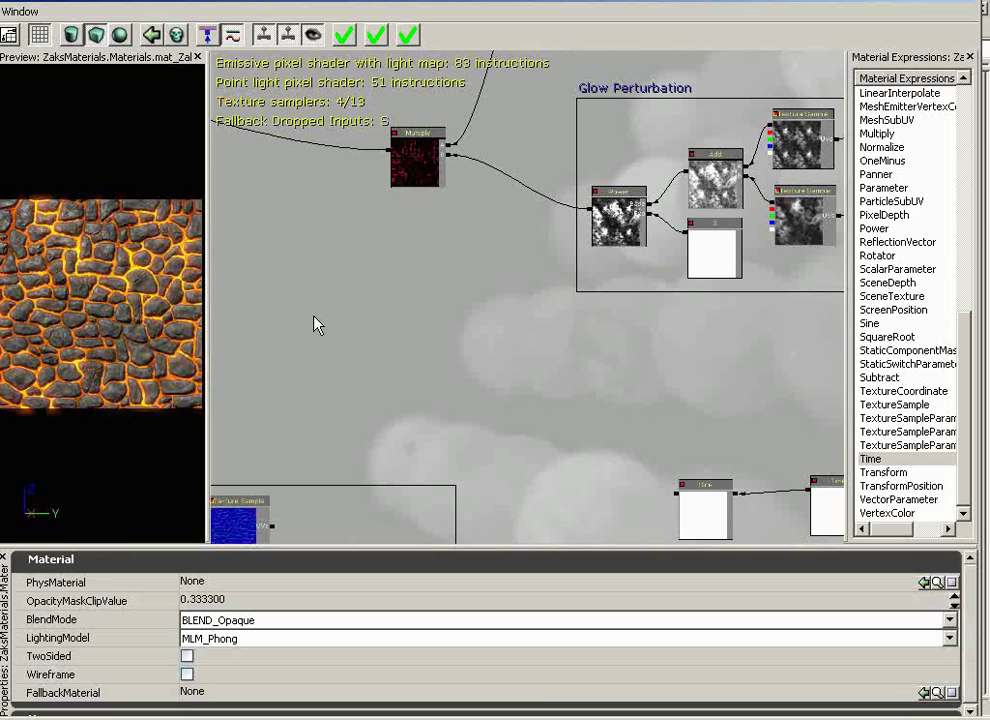
click(315, 325)
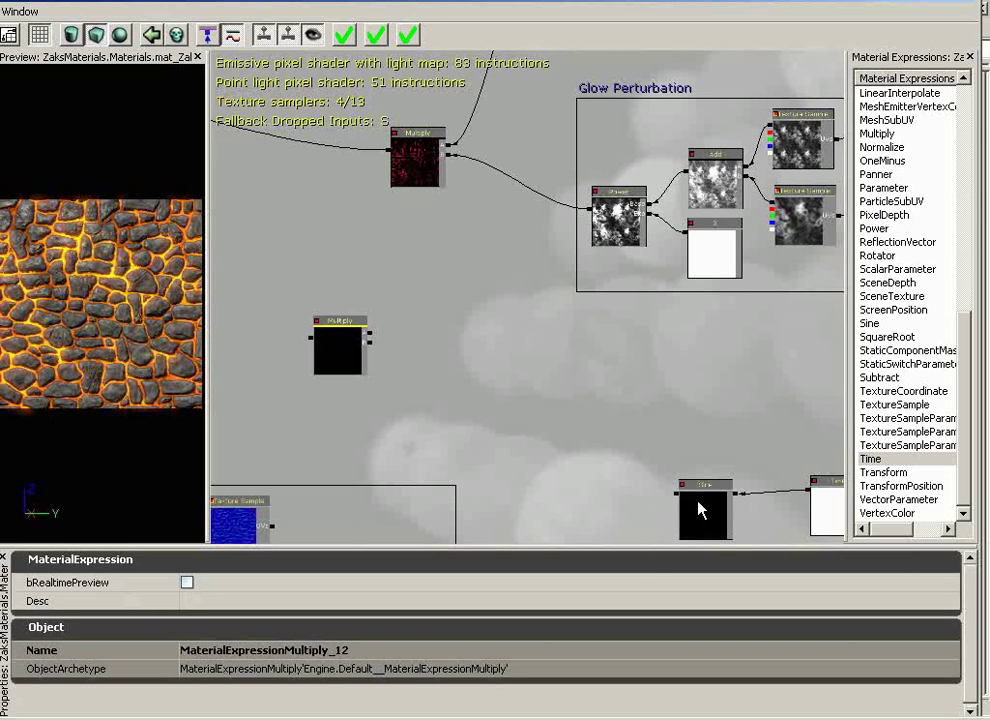
drag(675, 492, 369, 345)
alt+click(369, 347)
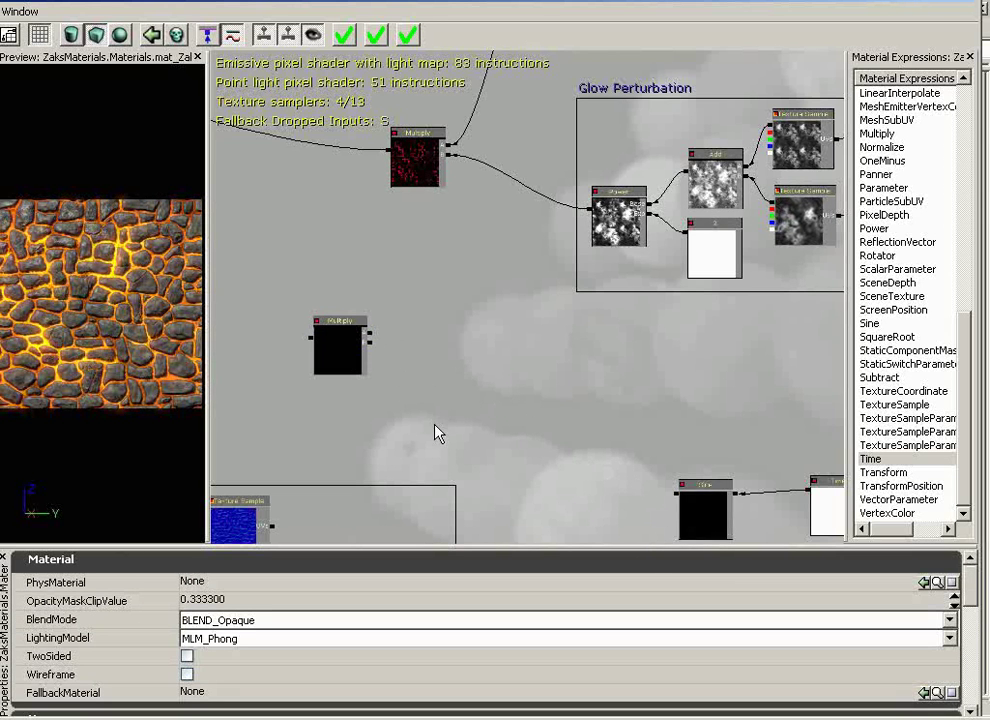
Position the new Multiply near the textured Multiply and wire the glow Multiply into its A input.
scroll(662, 508, up, 3)
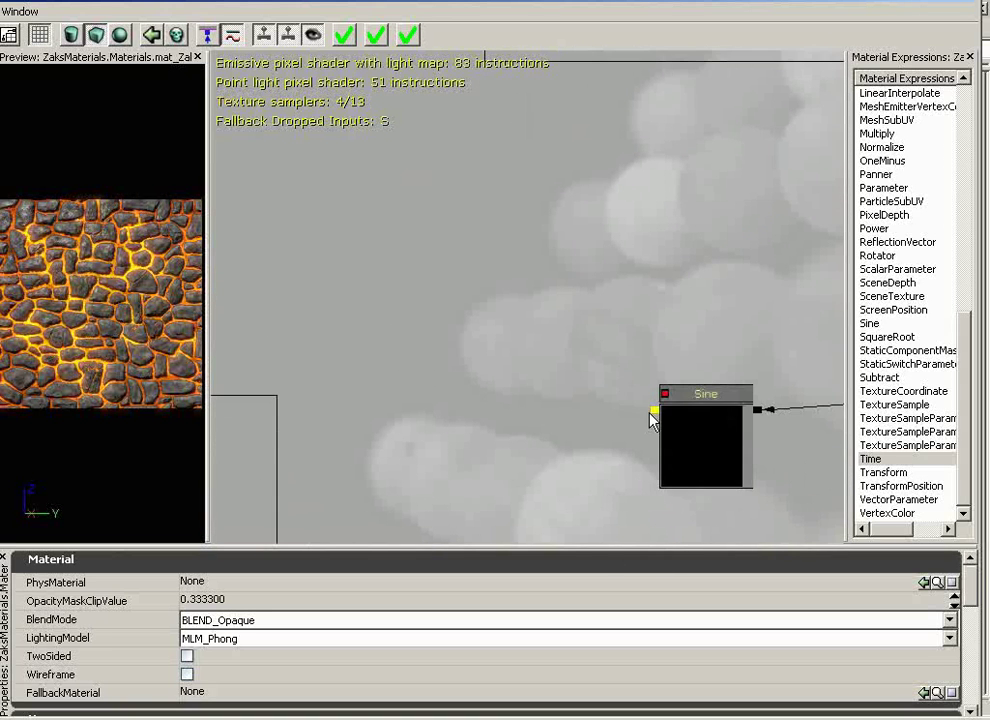
drag(650, 420, 395, 278)
scroll(703, 495, up, 1)
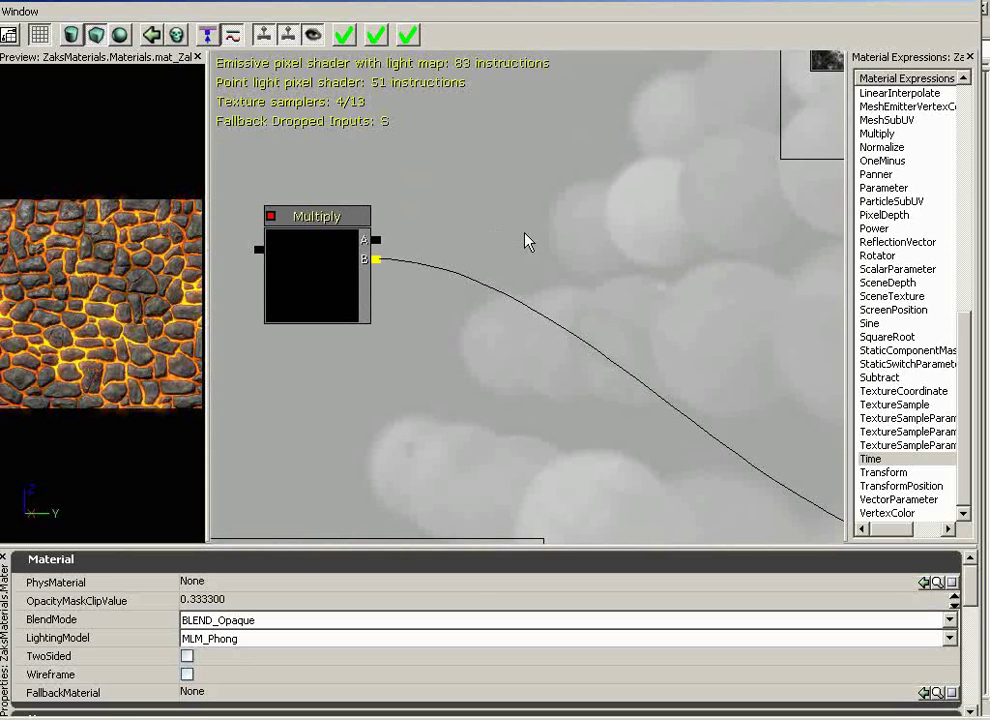
drag(533, 236, 453, 82)
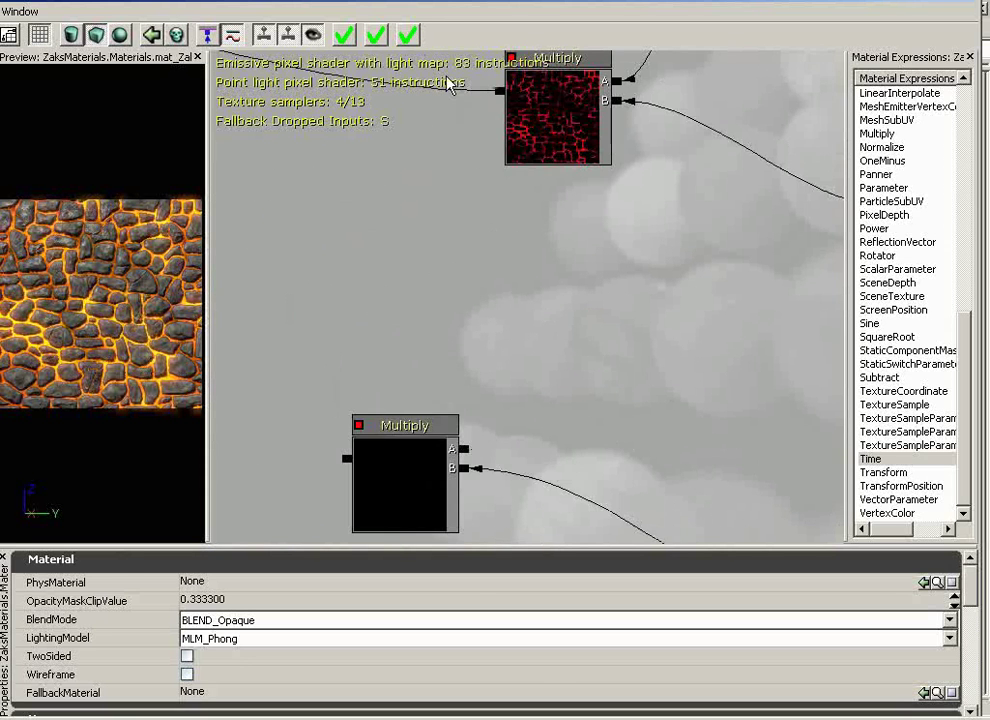
drag(405, 458, 294, 274)
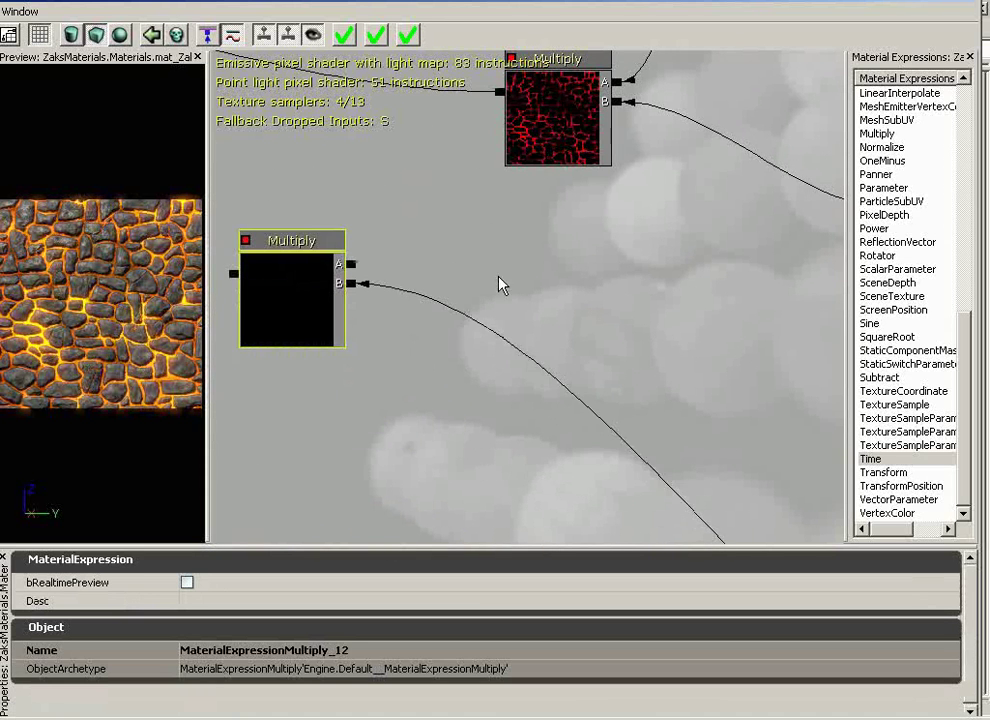
drag(500, 283, 423, 188)
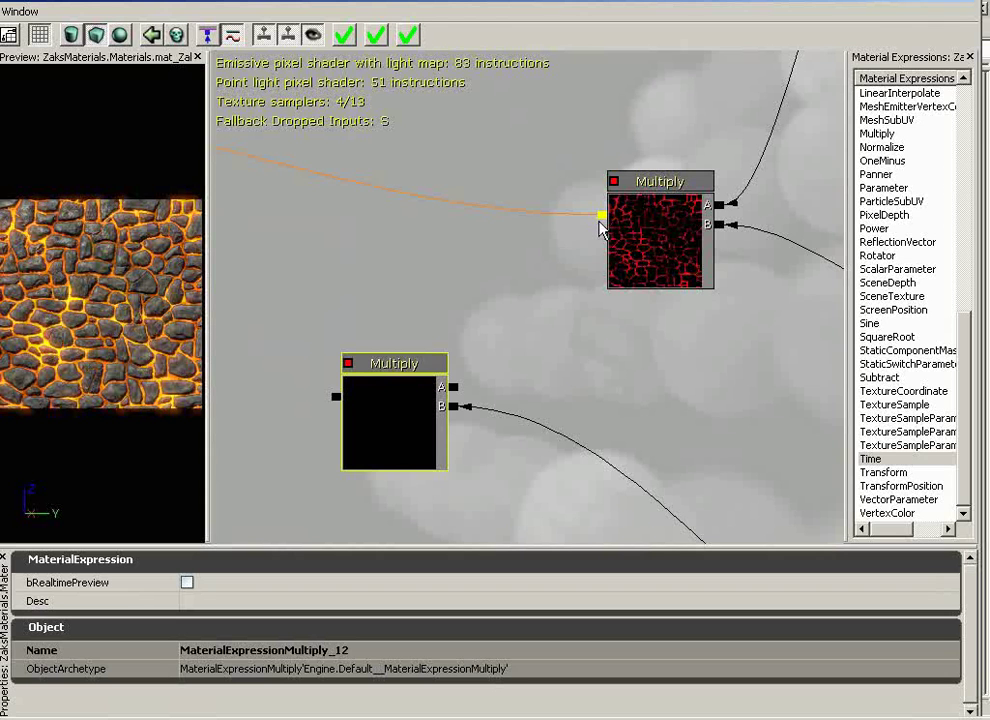
drag(603, 218, 456, 392)
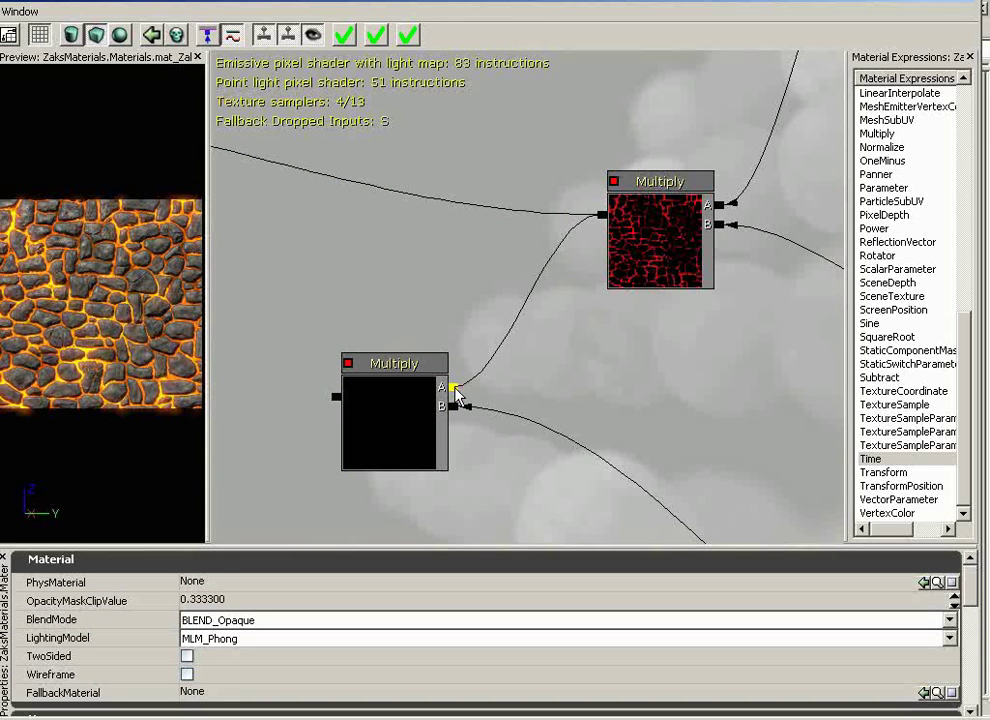
Wire the new Multiply's result into the material's Emissive input.
drag(541, 398, 592, 385)
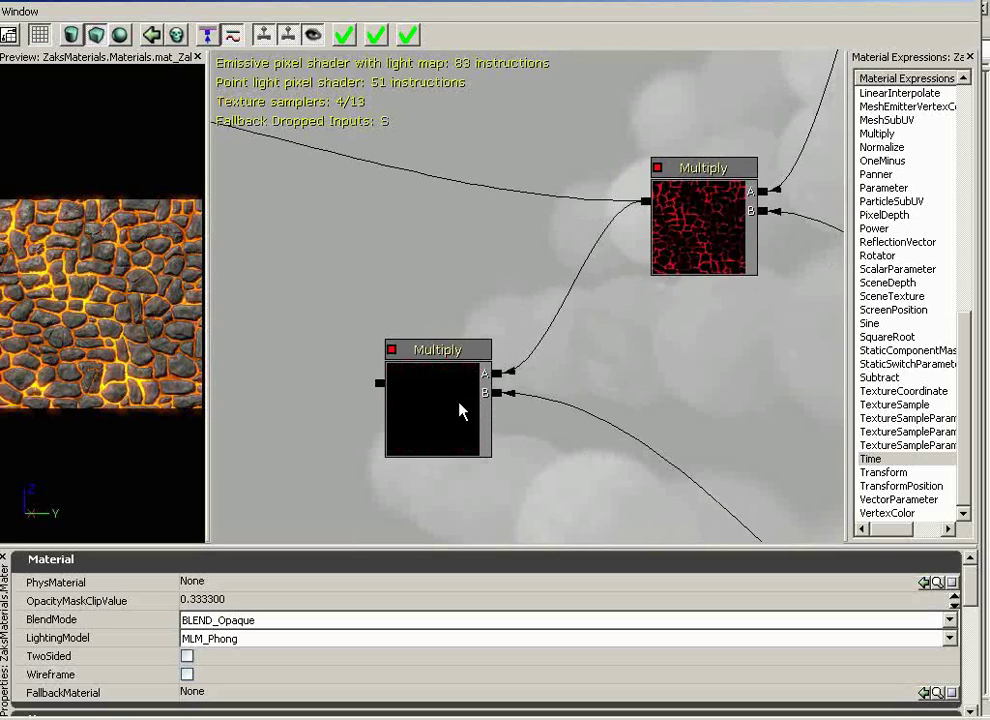
drag(332, 461, 537, 409)
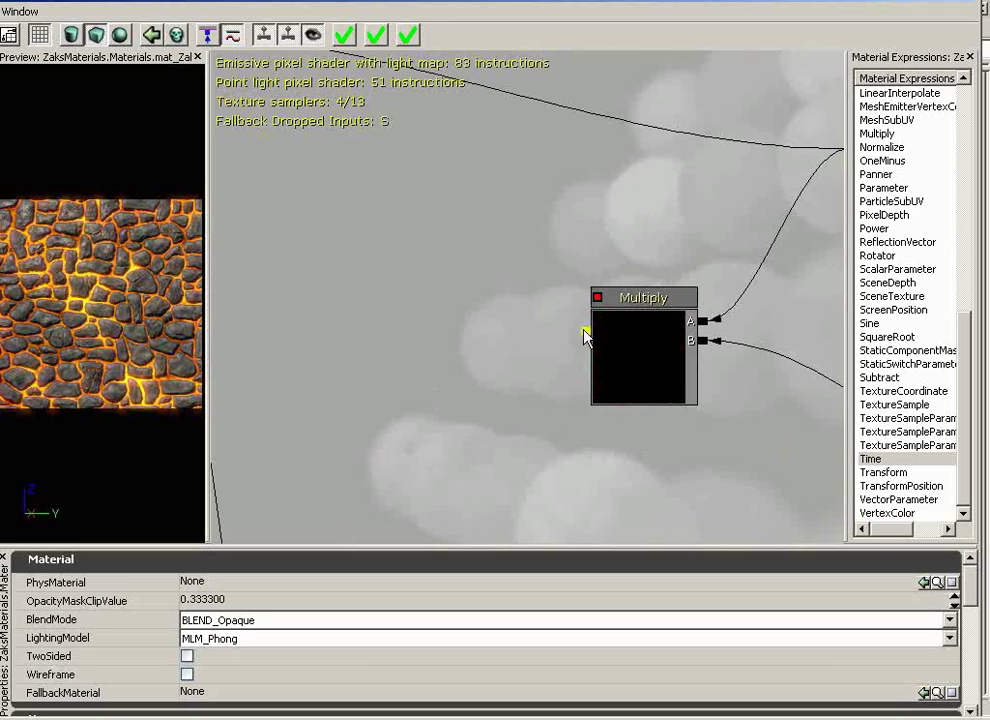
drag(586, 332, 362, 218)
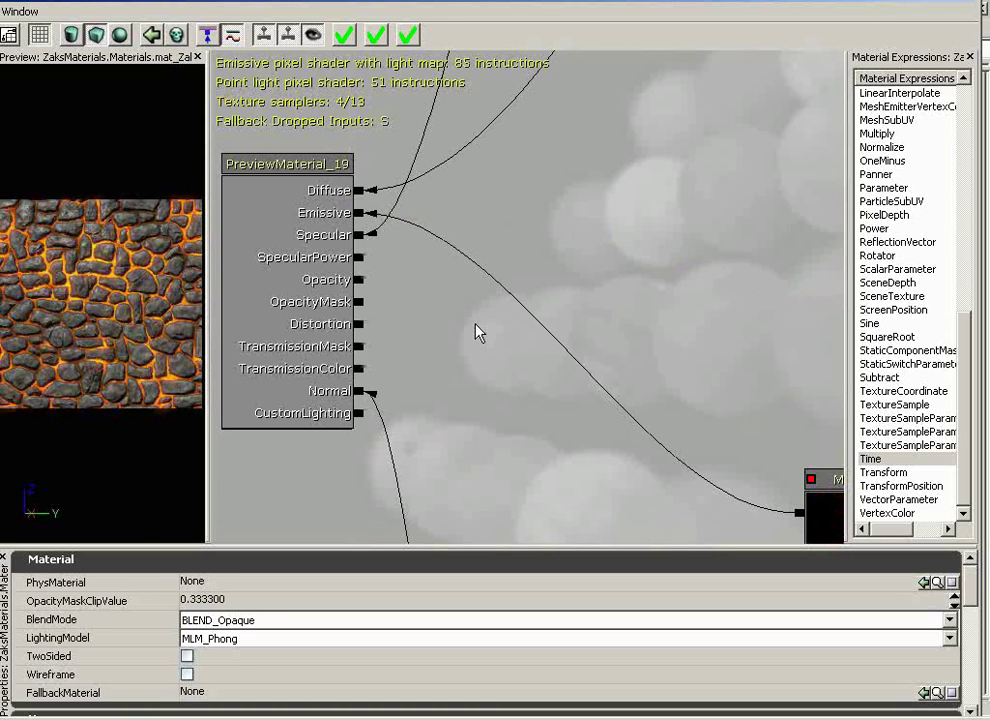
Tilt the material preview plane to view the pulsing lava glow.
drag(175, 309, 537, 265)
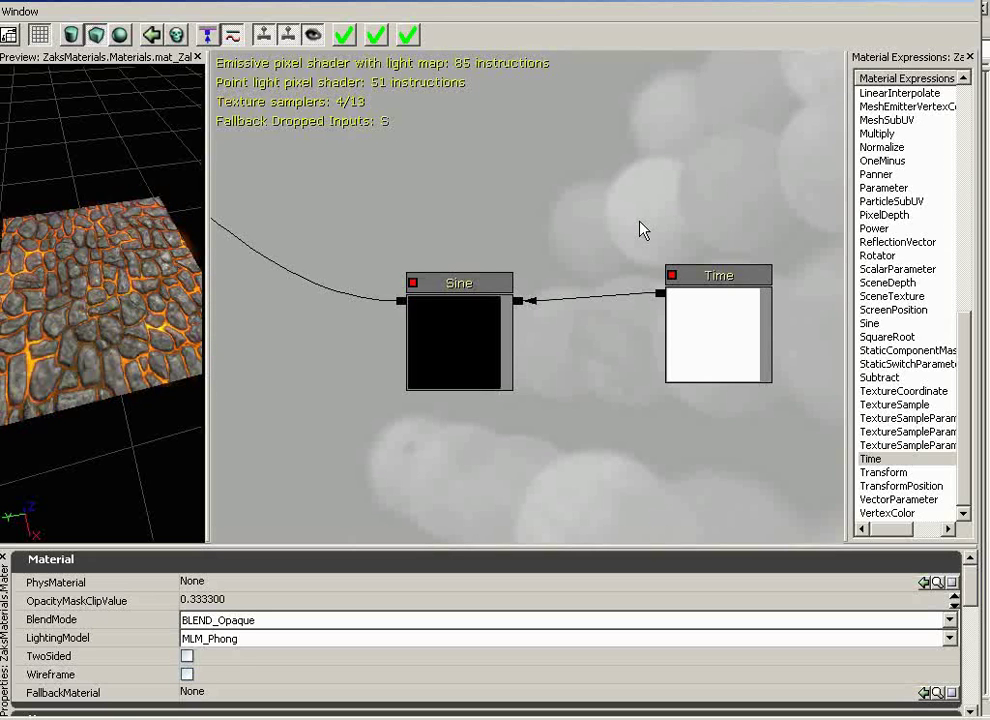
Shift the Time node right and place a new Multiply between Sine and Time.
click(721, 347)
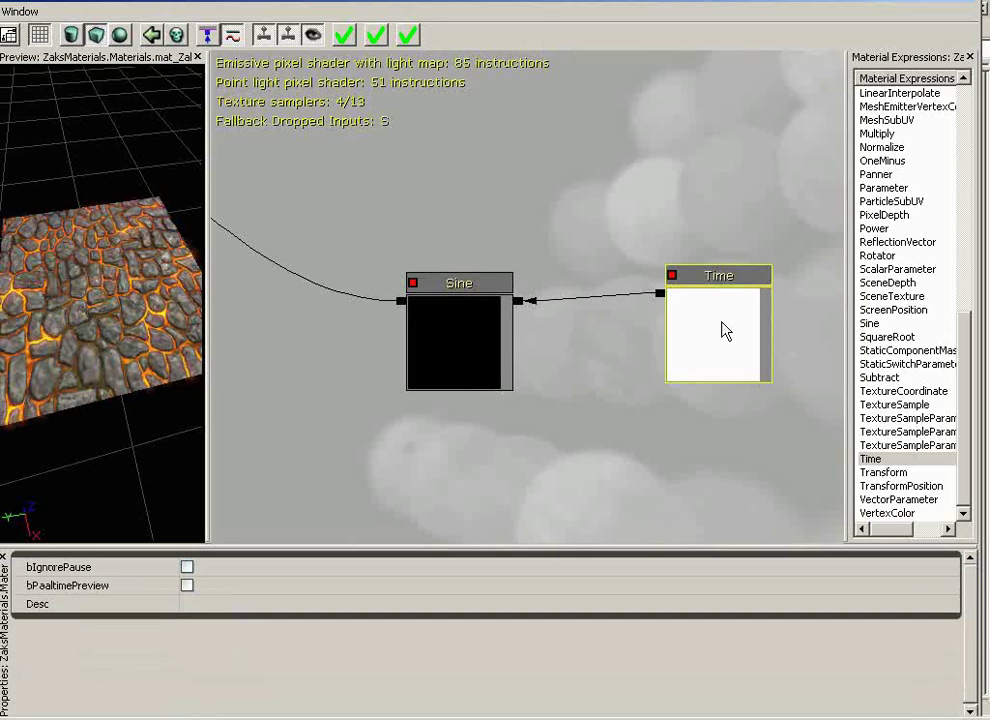
drag(725, 332, 760, 338)
click(623, 360)
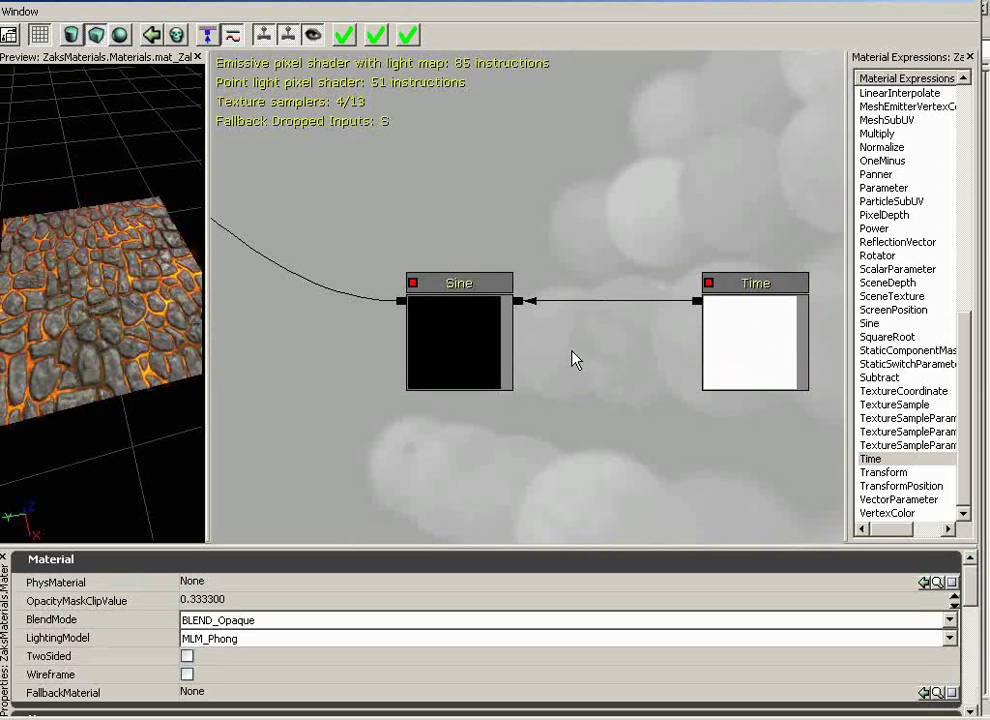
click(630, 396)
drag(621, 402, 603, 338)
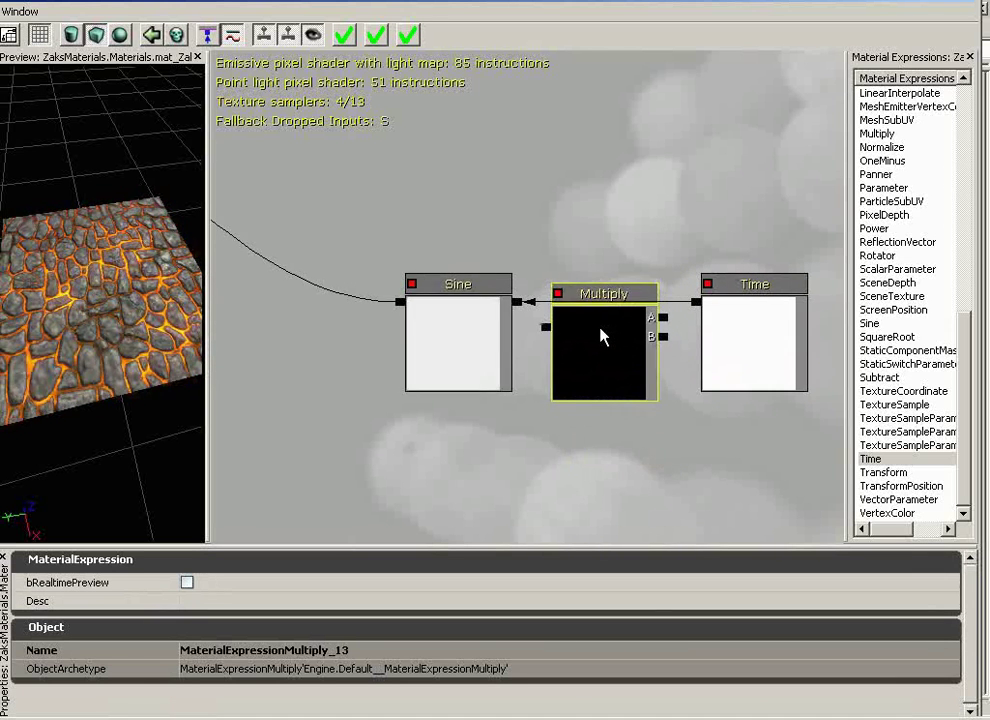
click(692, 163)
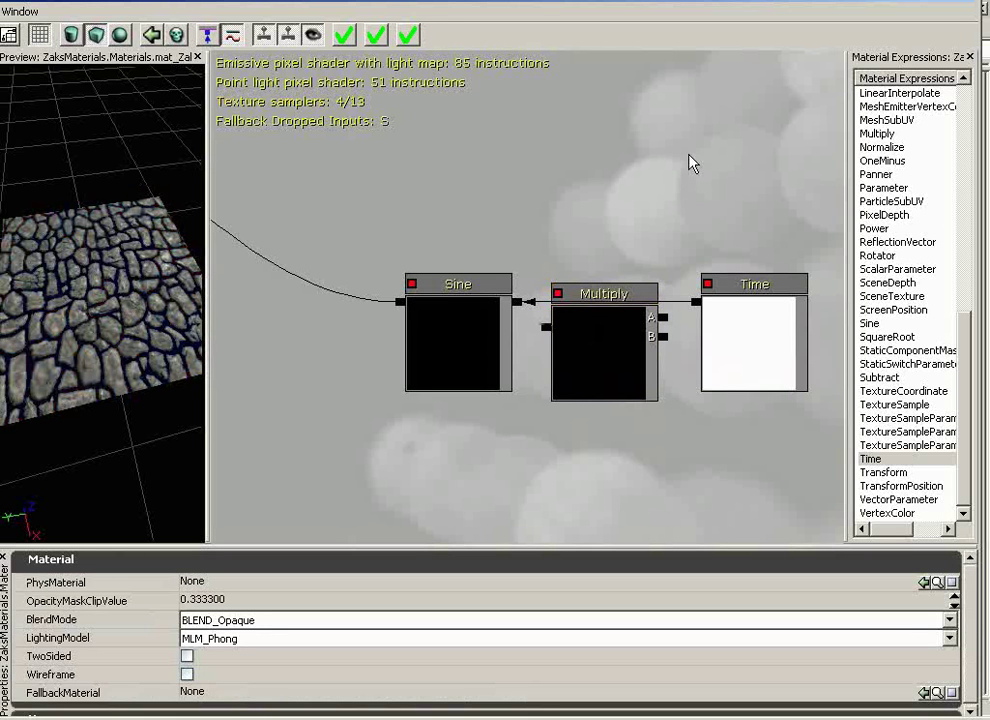
Add a Constant (R 0.0) above the Multiply and Time, and select its Desc field.
click(692, 163)
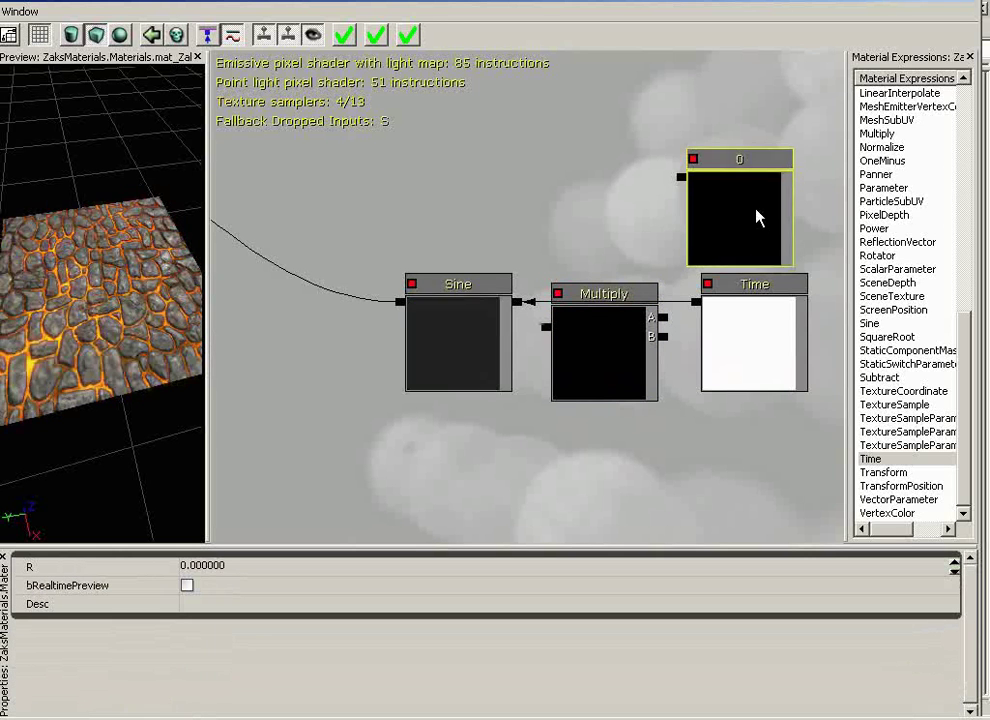
drag(758, 214, 739, 181)
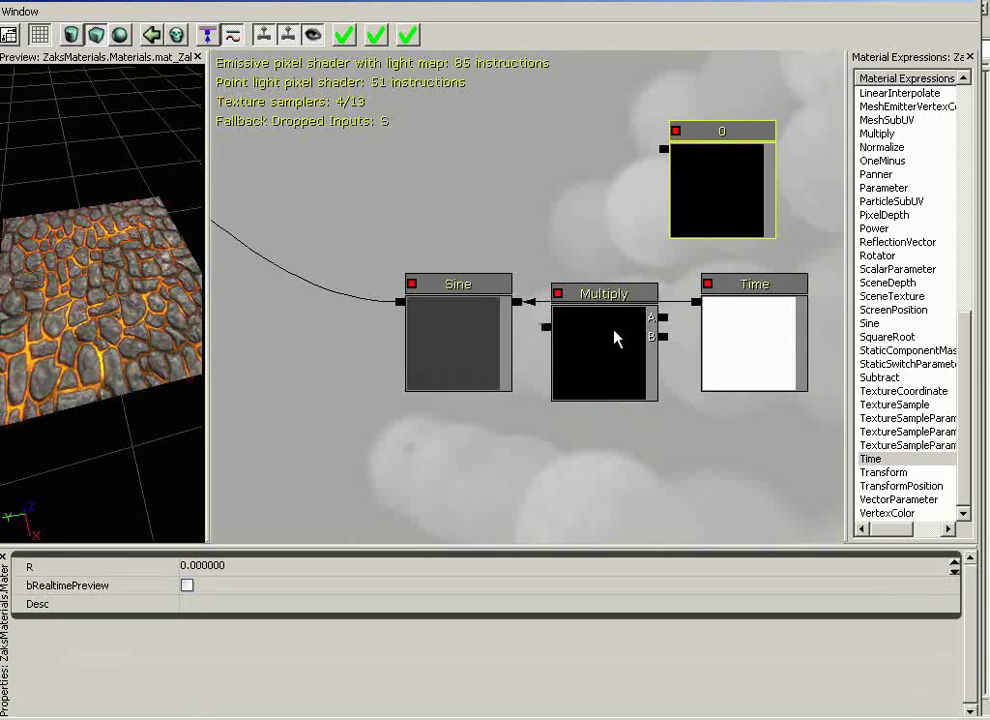
click(223, 606)
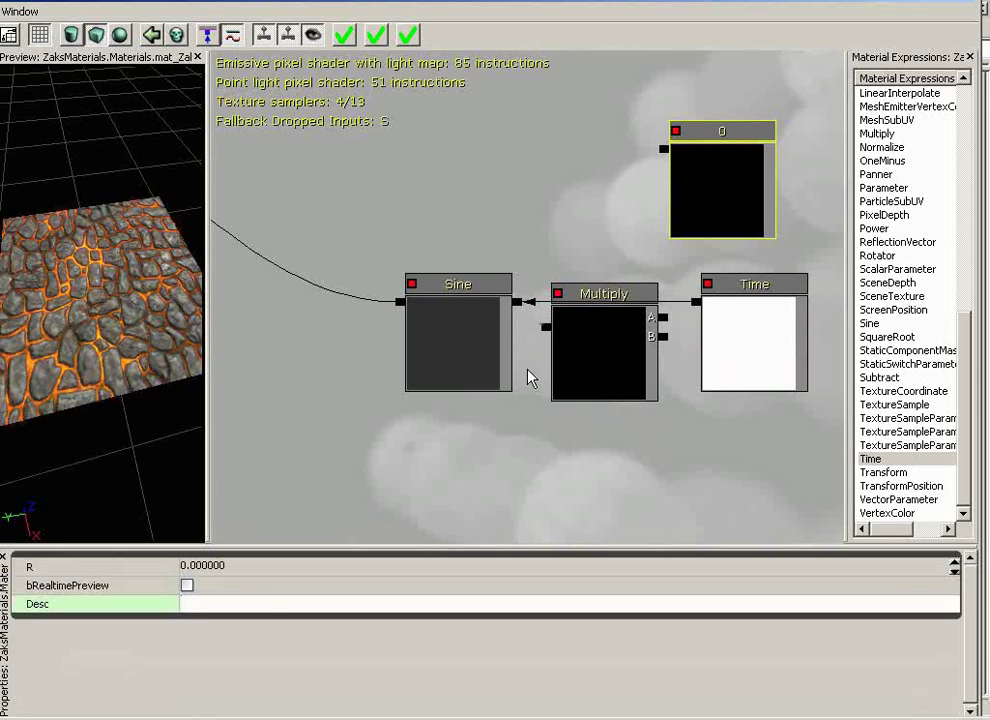
Label the constant 'Time Factor' and wire Time into Multiply B and Time Factor into A.
text(Time Factor)
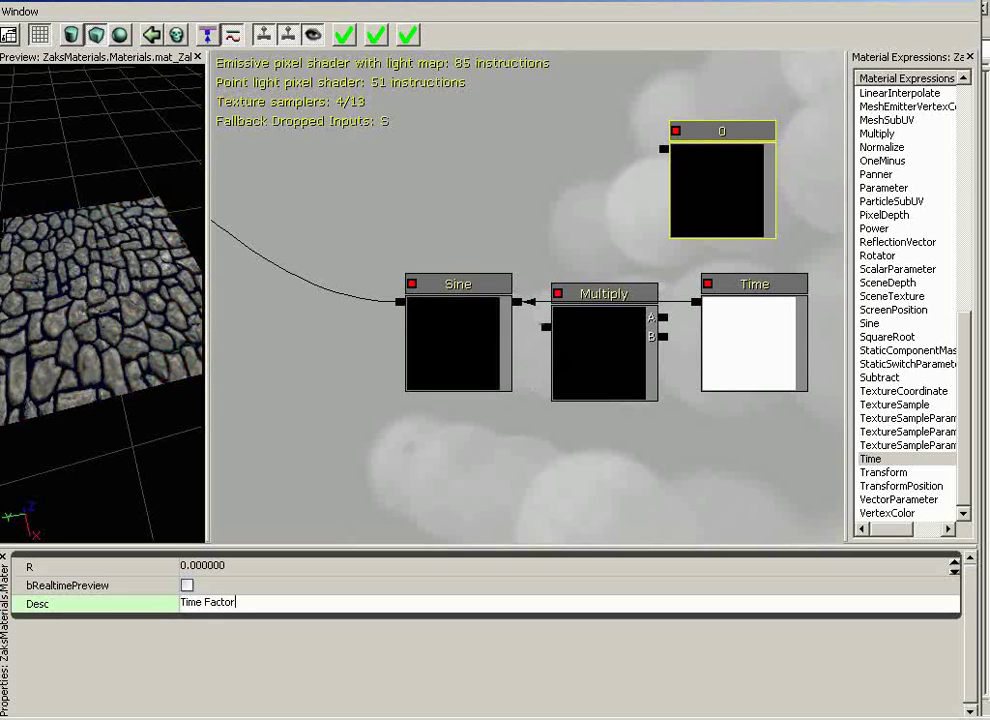
key(Return)
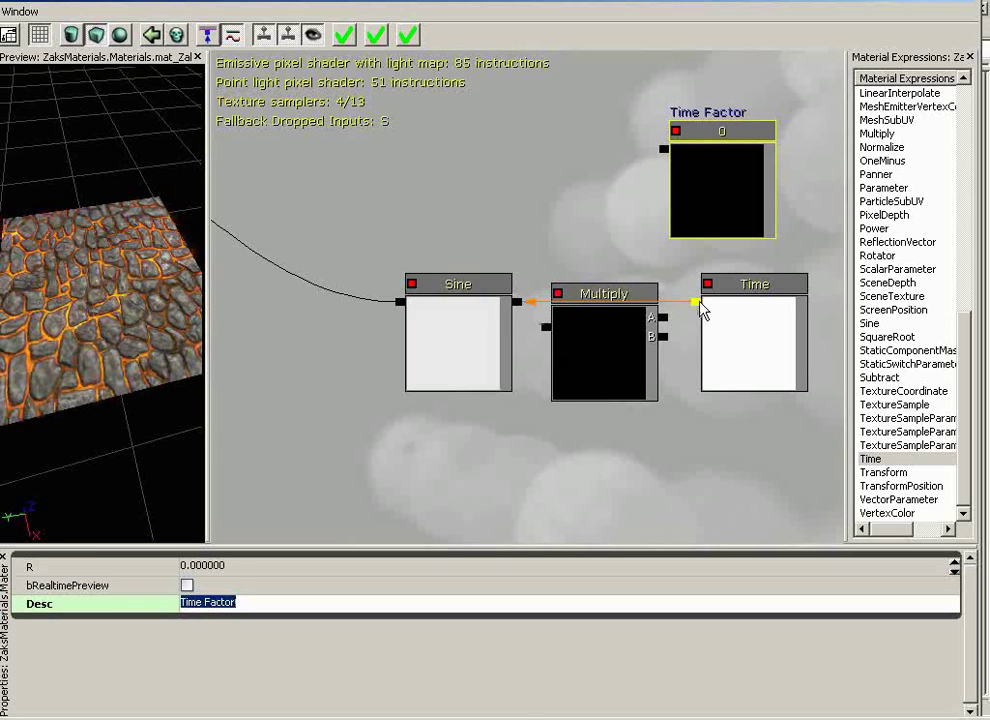
drag(697, 301, 664, 336)
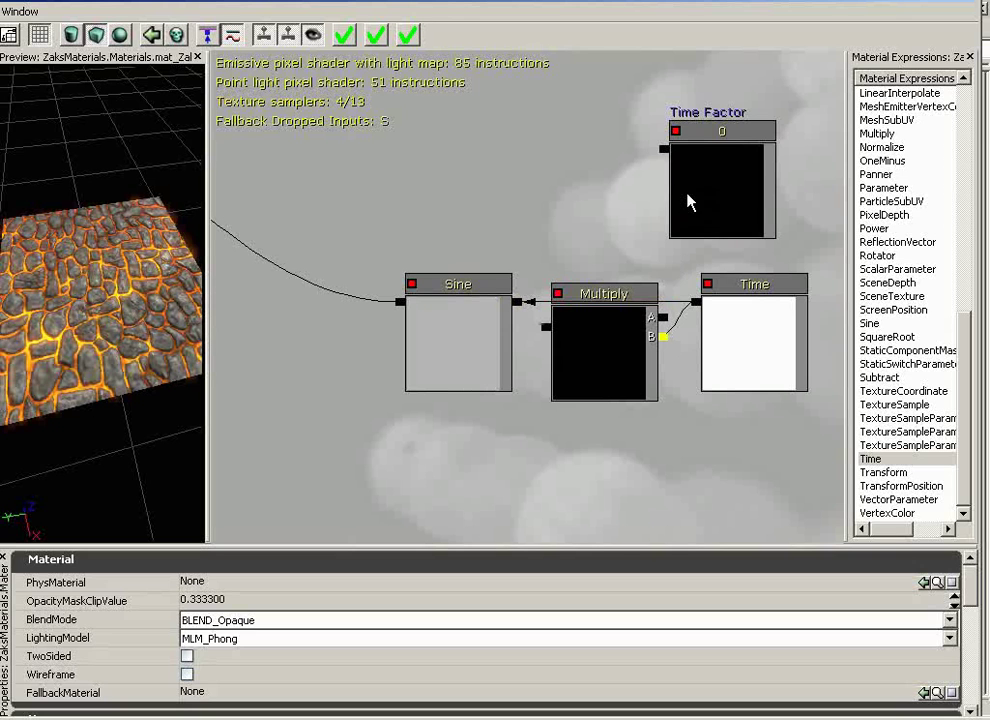
drag(707, 190, 742, 212)
drag(699, 170, 668, 322)
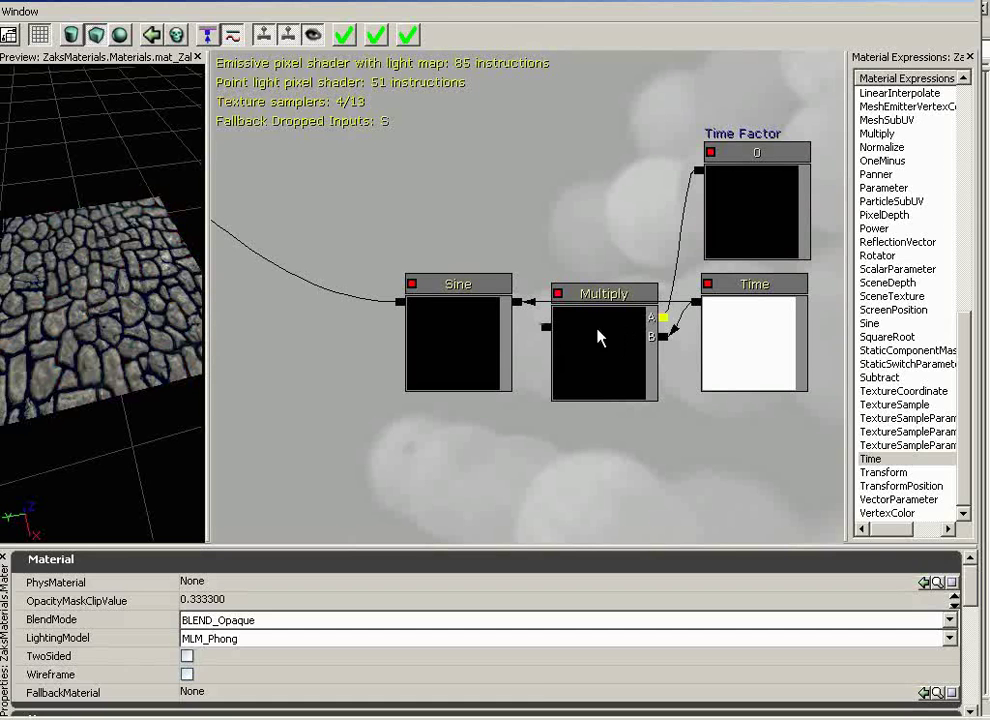
Move the Multiply and Sine nodes up so they line up neatly.
click(614, 352)
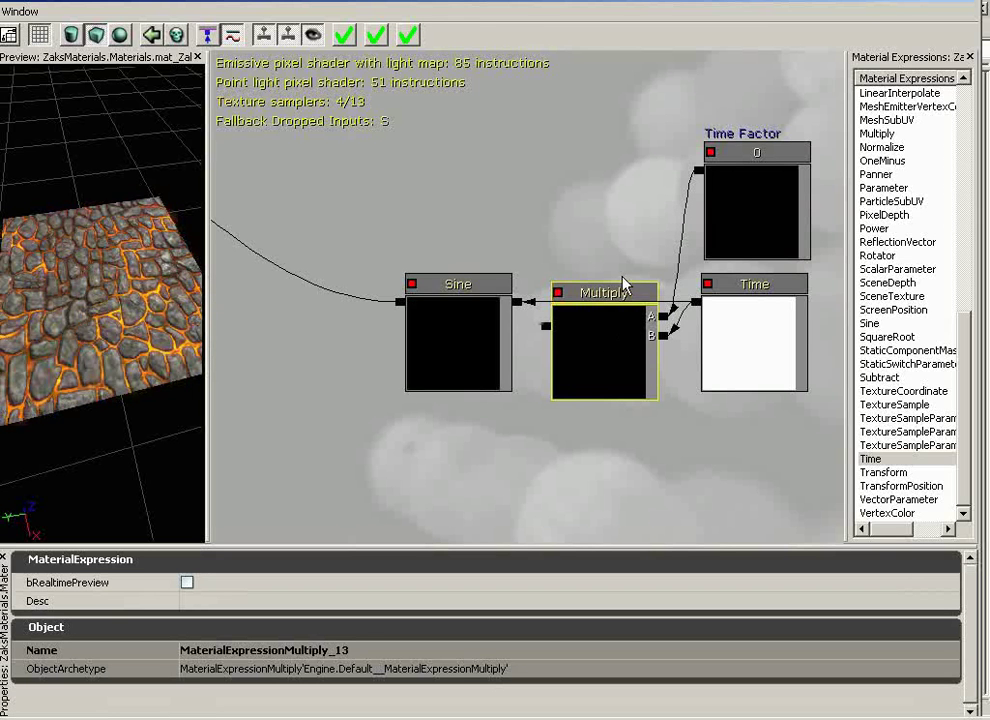
drag(610, 359, 607, 286)
click(464, 349)
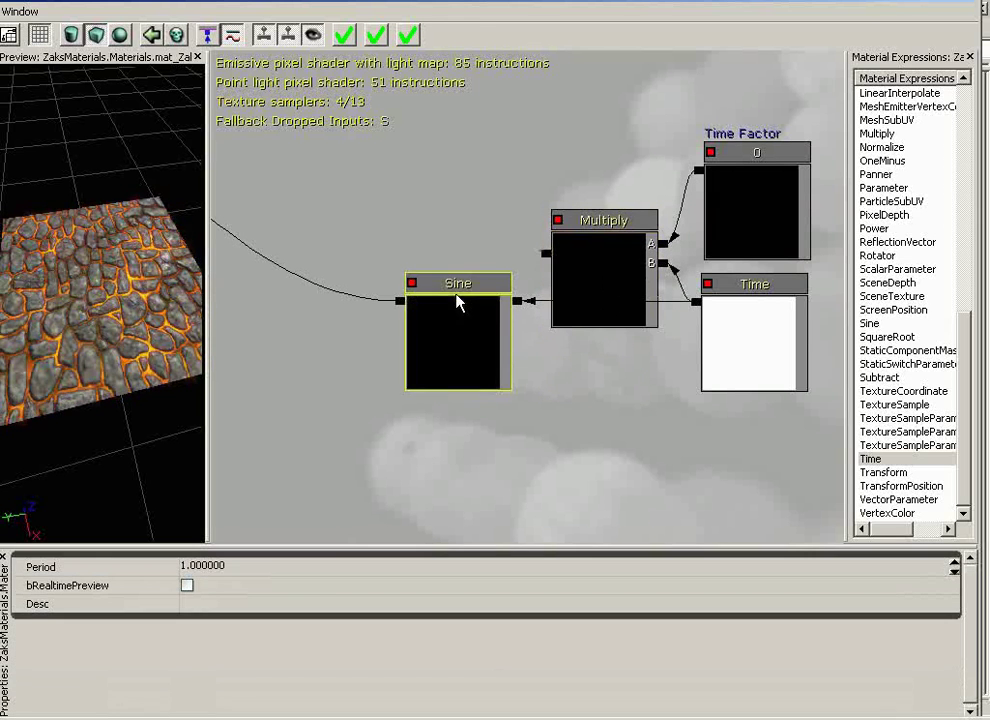
drag(459, 359, 448, 304)
click(514, 249)
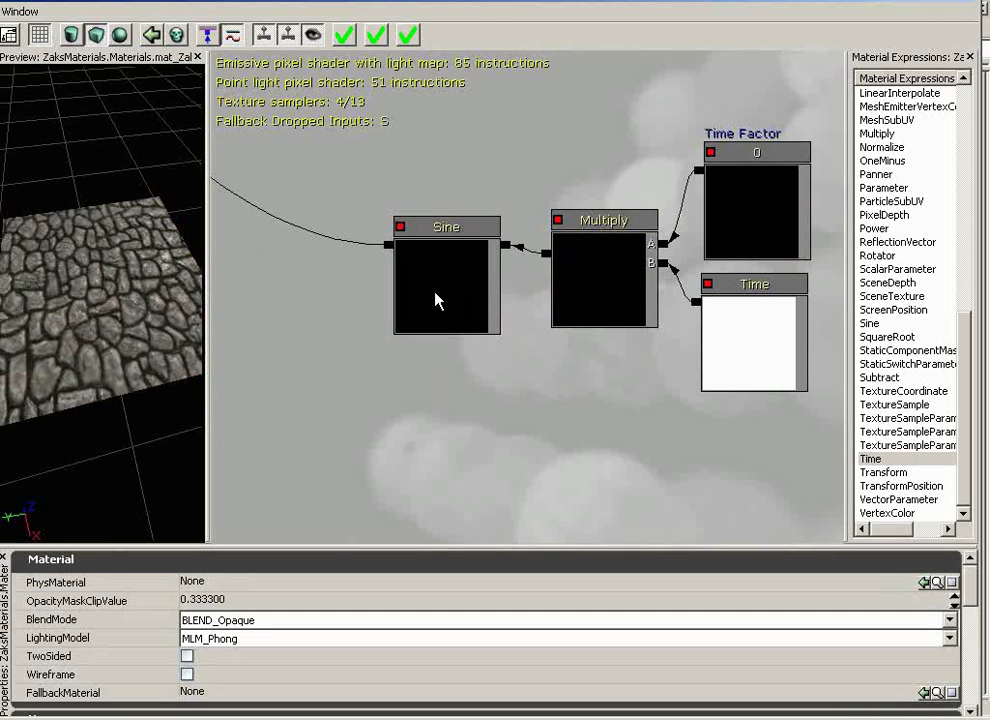
drag(438, 298, 453, 288)
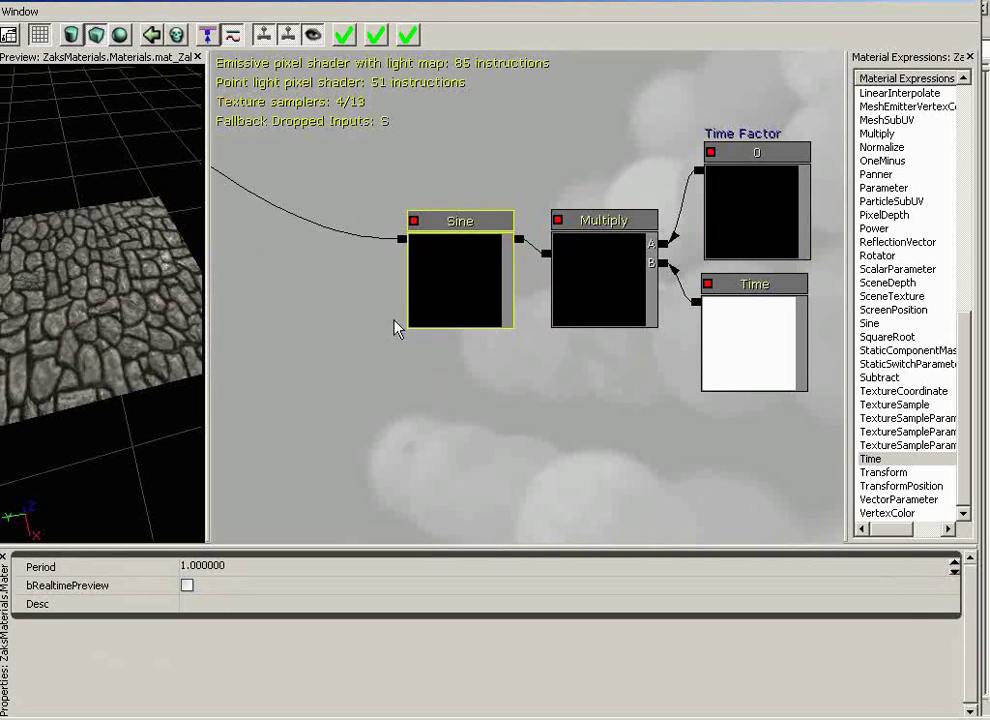
click(780, 212)
Enter 1 as the Time Factor constant's R value, then change it to 0.5.
click(199, 568)
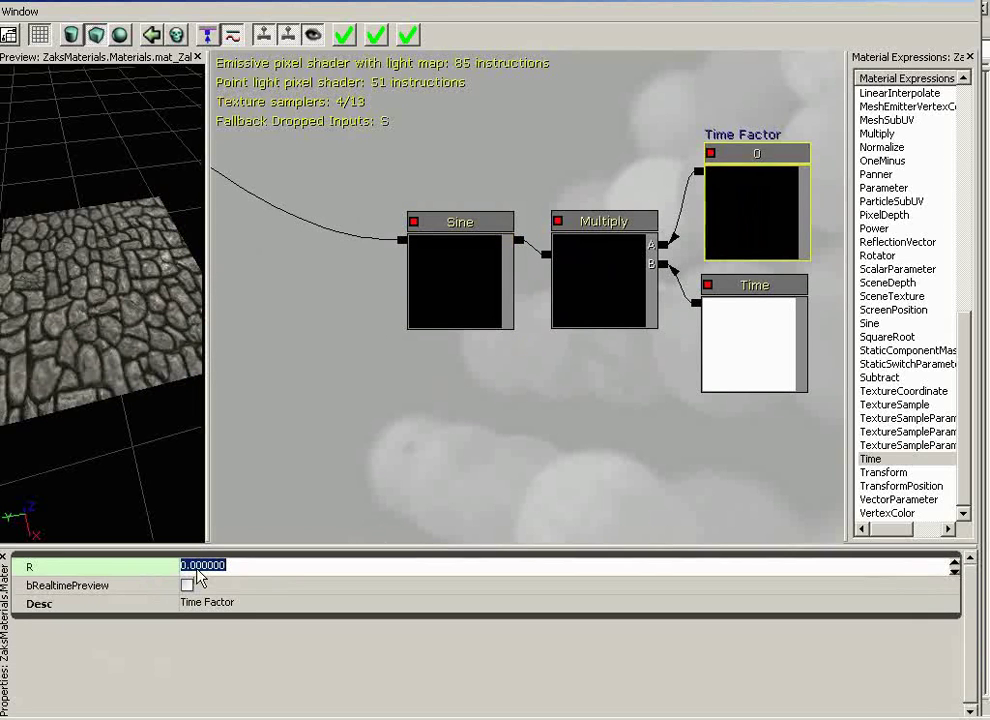
text(1)
key(Return)
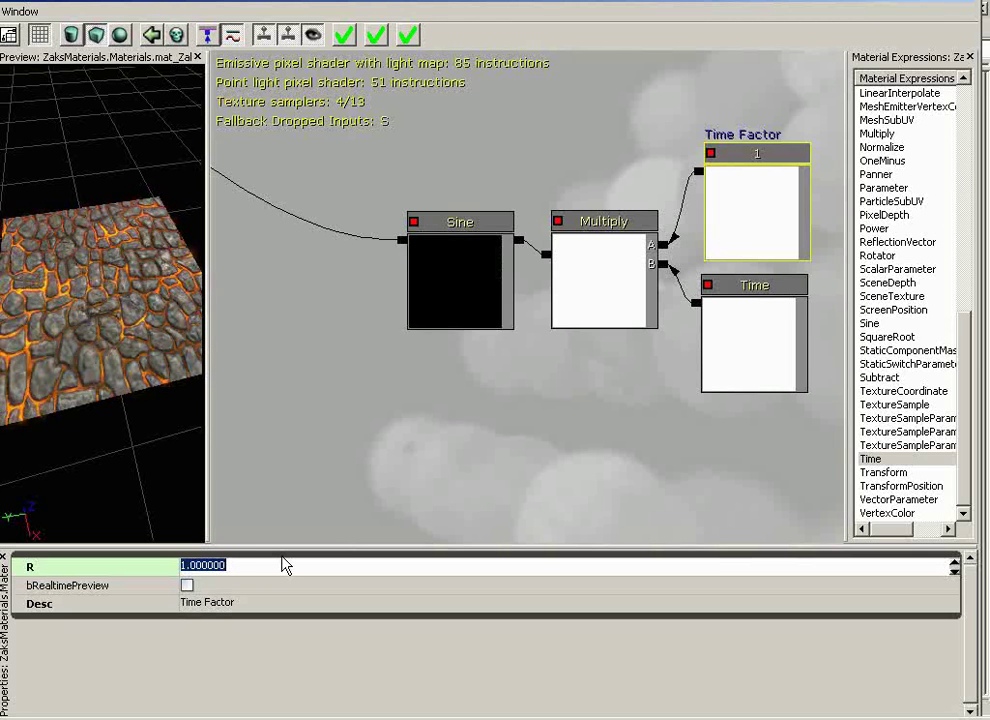
text(.5)
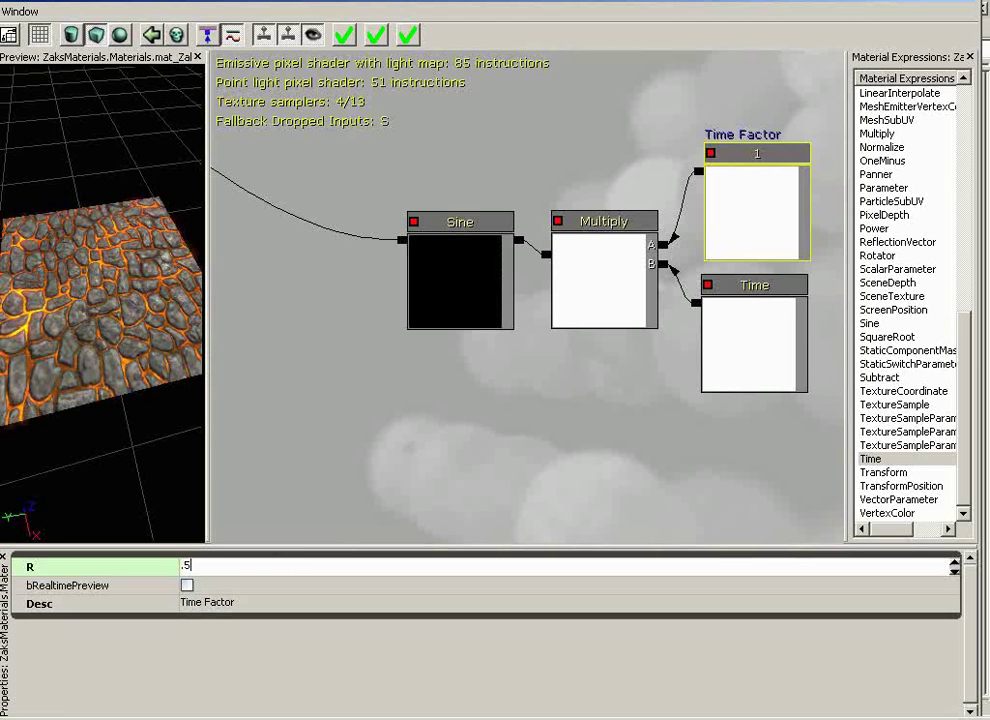
key(Return)
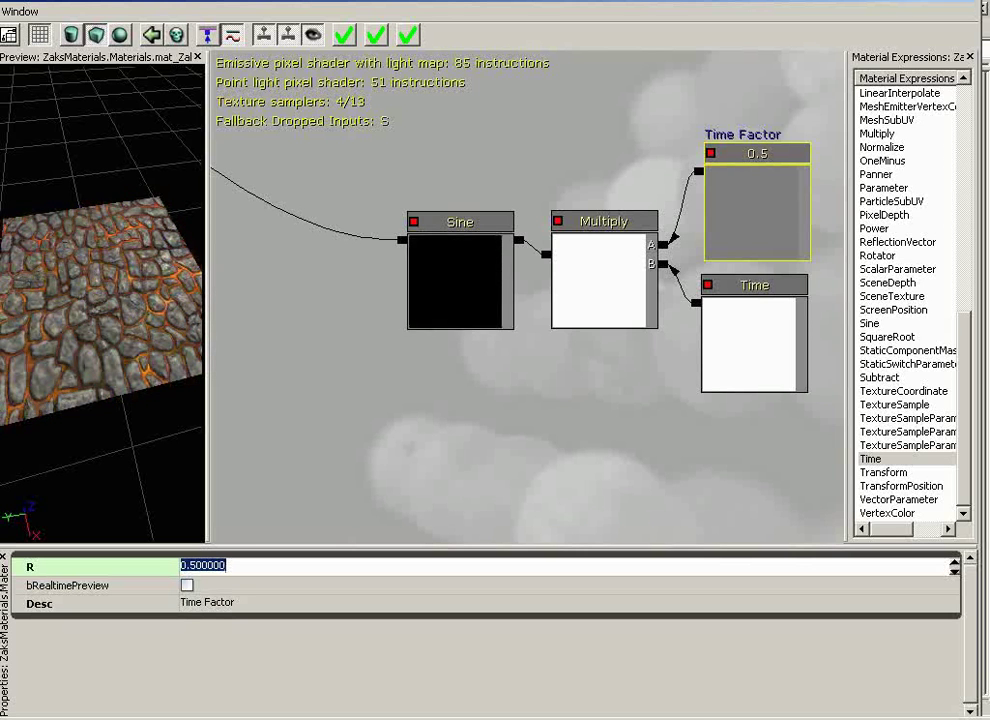
Place a Lerp node above-left of the Sine and drive its Alpha with the Sine output.
mouse_move(422, 398)
mouse_down()
mouse_move(303, 360)
mouse_move(422, 400)
mouse_up()
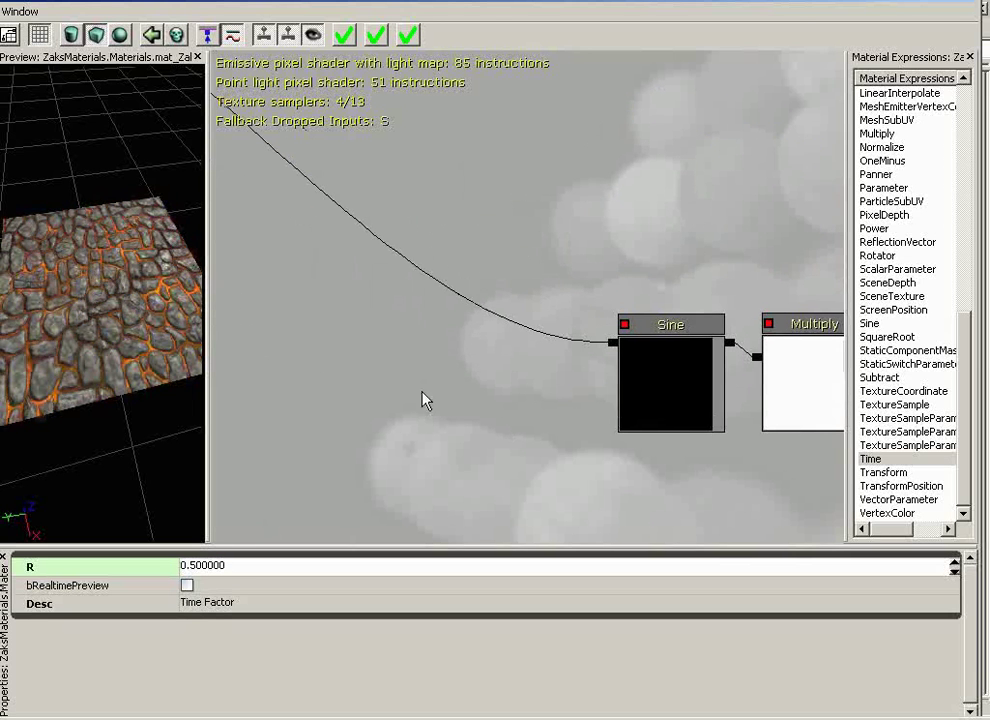
click(474, 236)
ctrl+drag(541, 281, 494, 256)
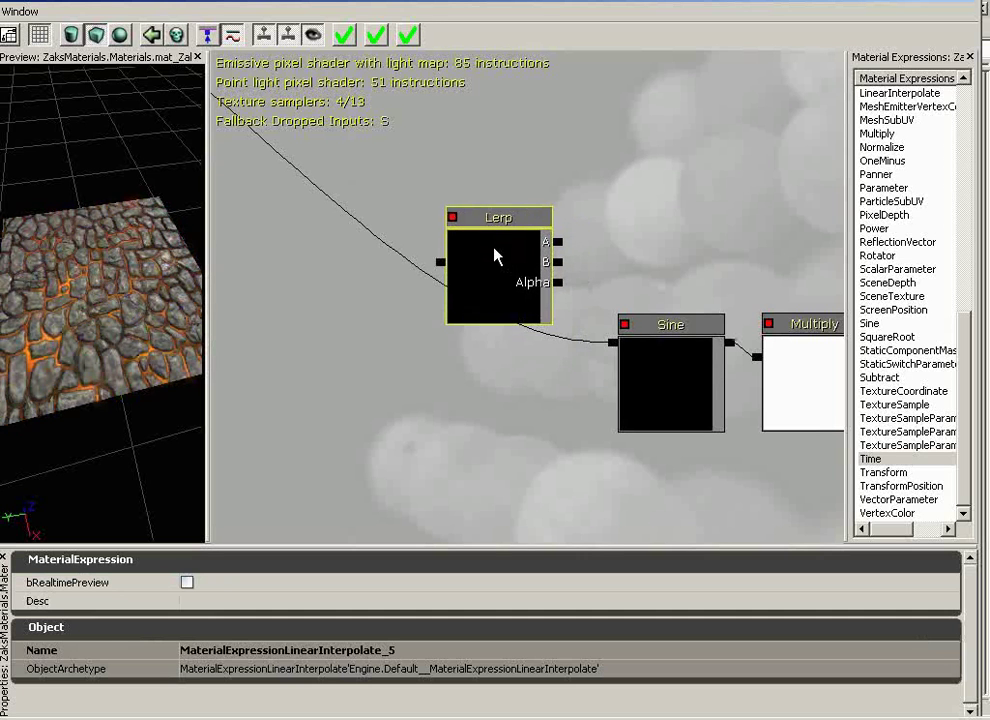
drag(614, 342, 559, 284)
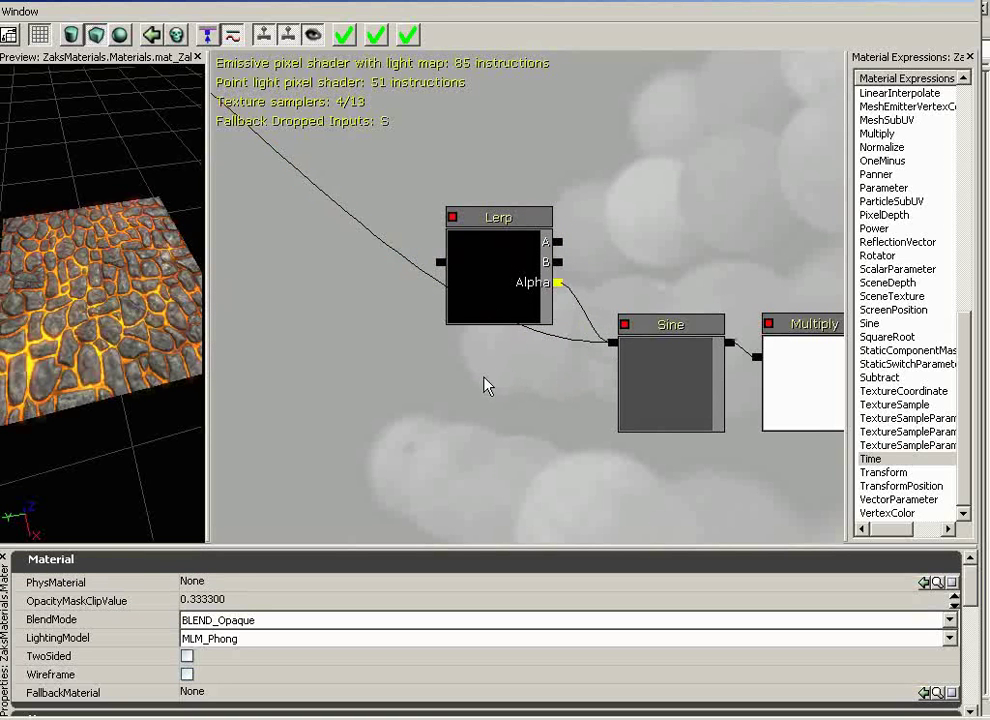
Pan and zoom the graph to bring the Base Glow System group into view.
drag(482, 415, 396, 494)
drag(533, 354, 502, 361)
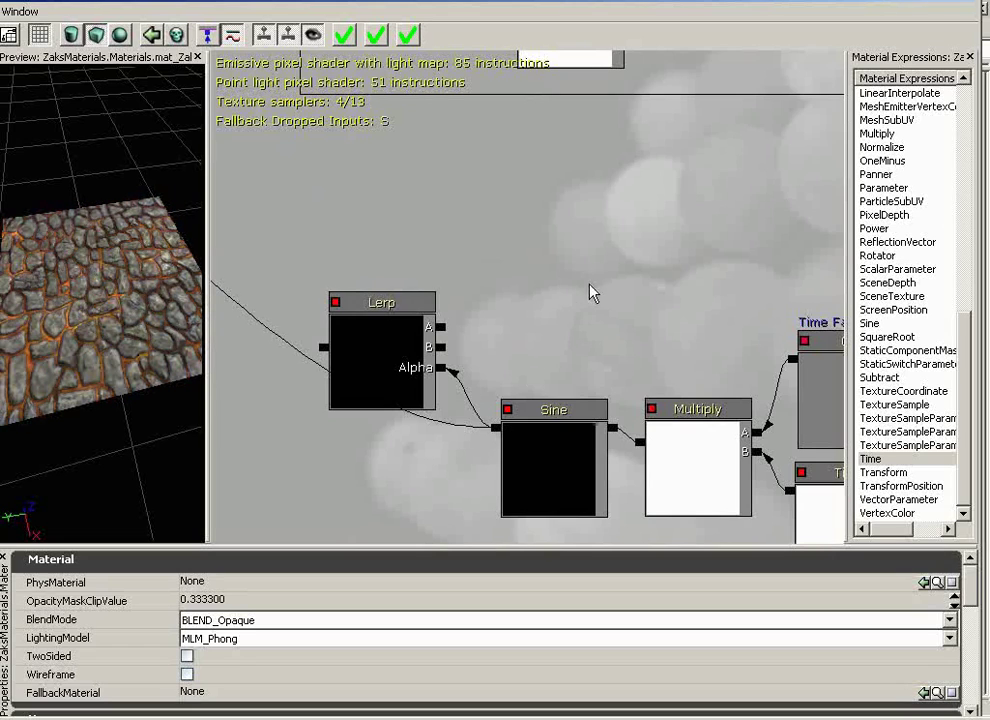
scroll(592, 289, down, 5)
drag(318, 58, 185, 316)
scroll(369, 104, up, 3)
scroll(369, 120, up, 1)
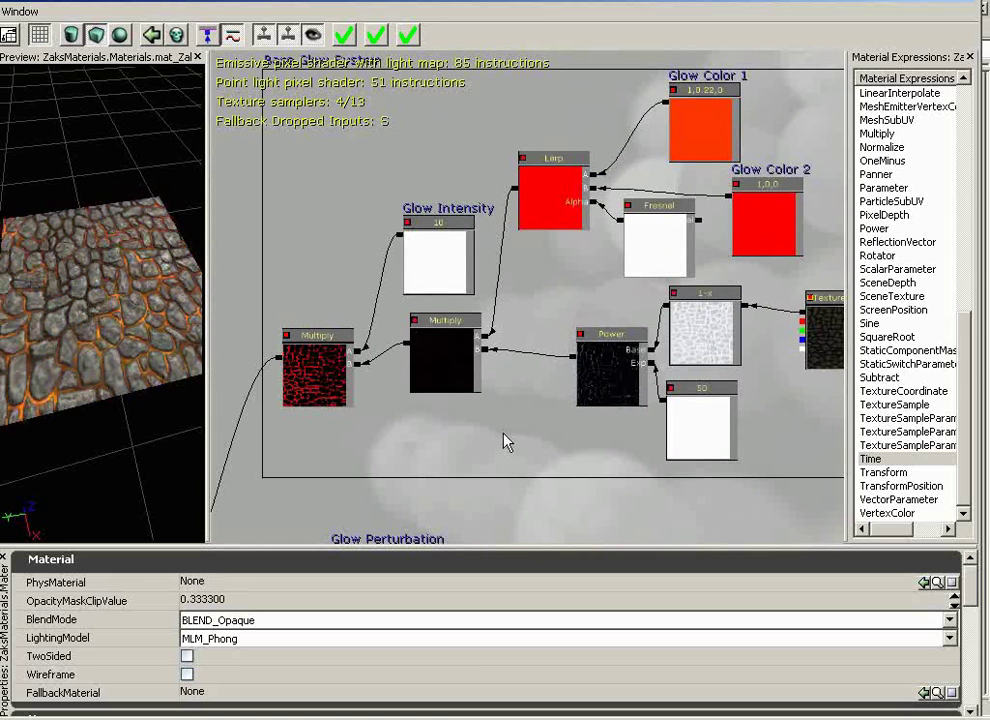
Disconnect the Glow Intensity Multiply node from the emissive chain.
drag(506, 440, 467, 466)
click(483, 221)
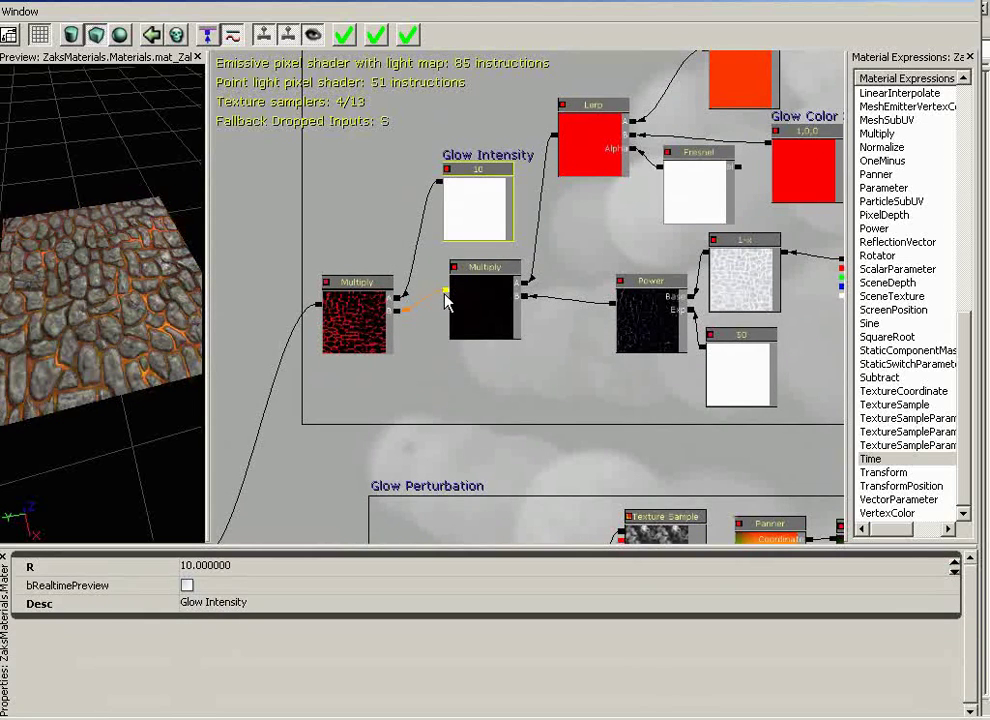
scroll(435, 328, up, 2)
drag(430, 303, 428, 298)
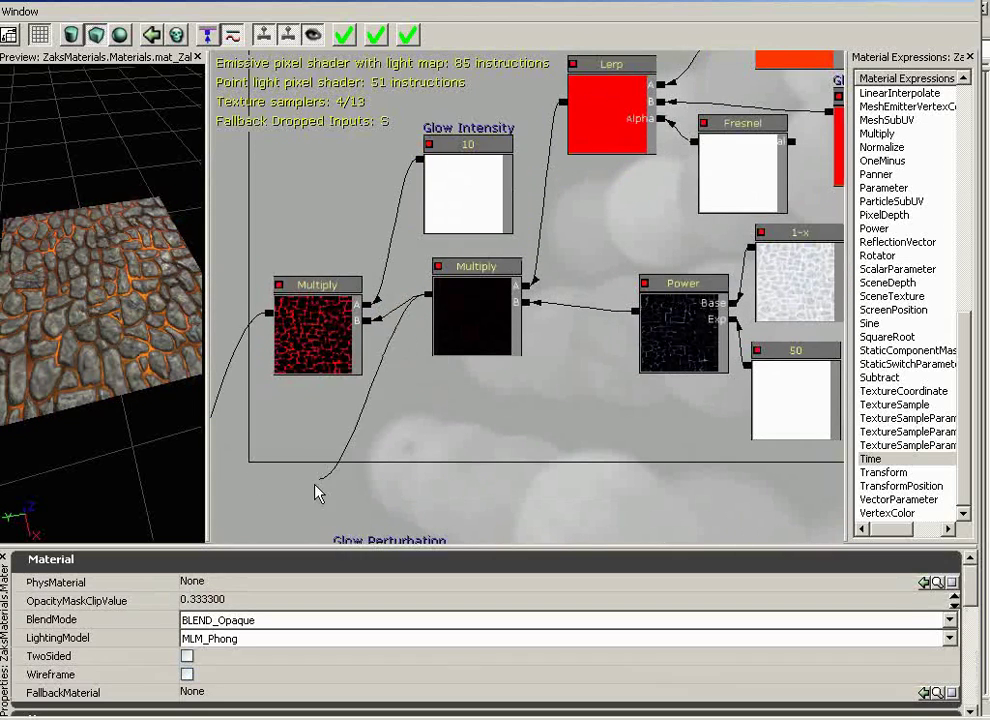
drag(243, 374, 436, 161)
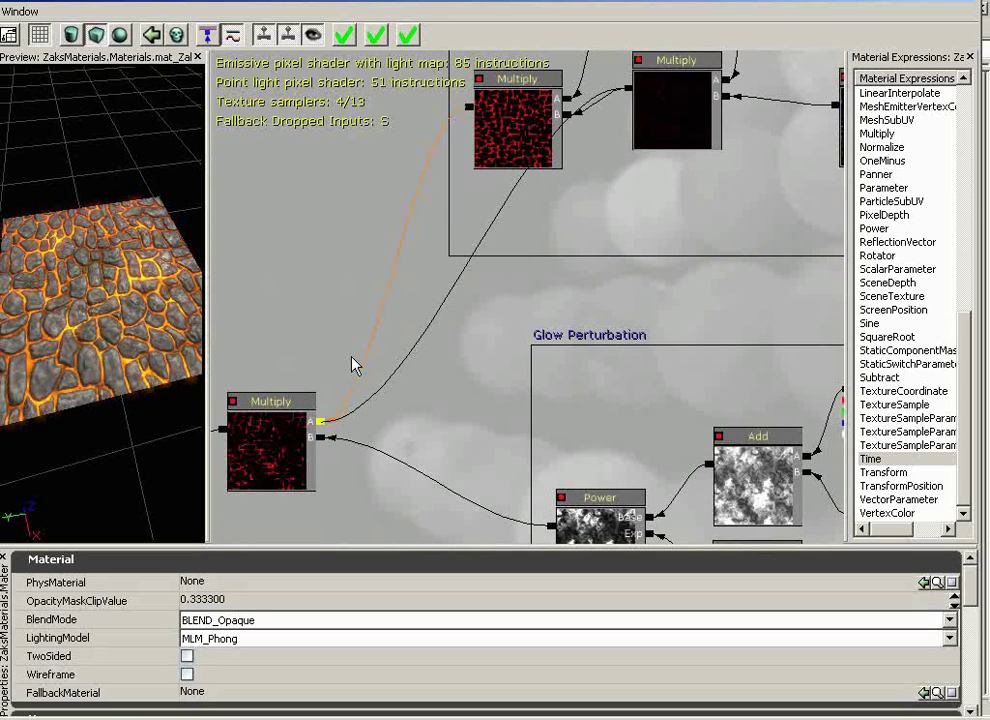
key(ctrl+z)
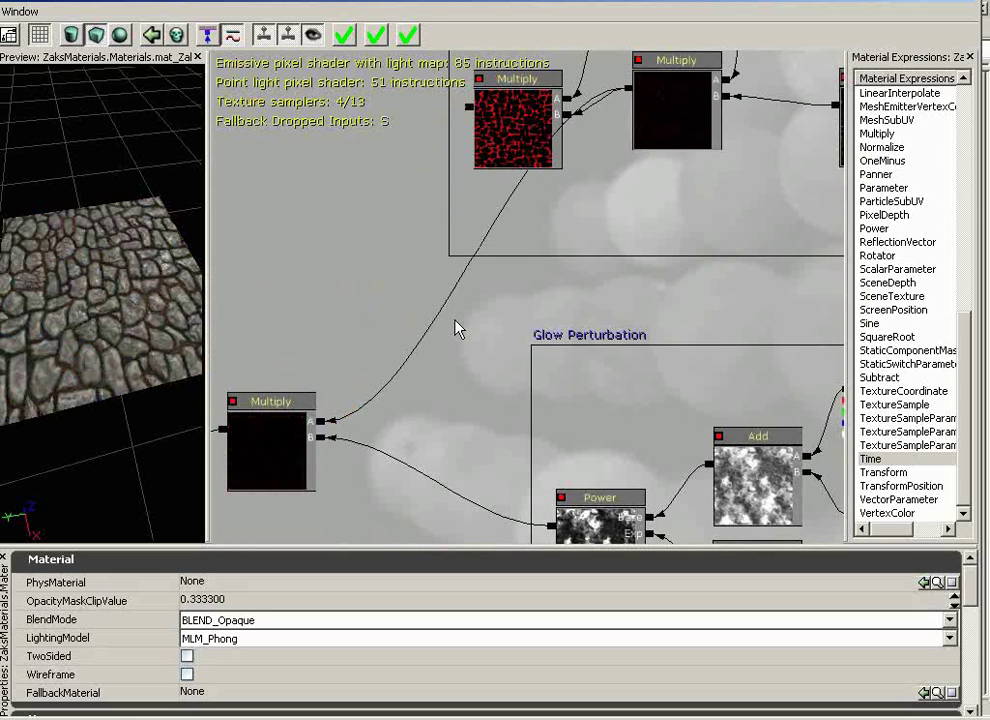
Move Glow Intensity and its Multiply beside the Lerp and disconnect the Multiply's B input.
drag(455, 330, 575, 221)
click(576, 218)
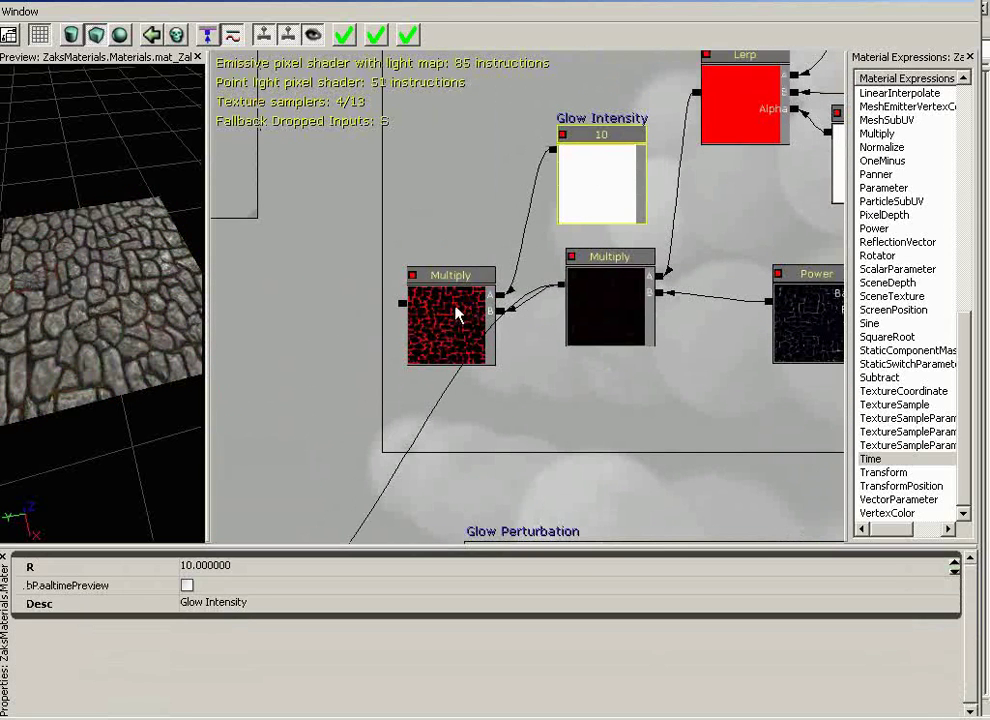
click(455, 313)
ctrl+click(604, 190)
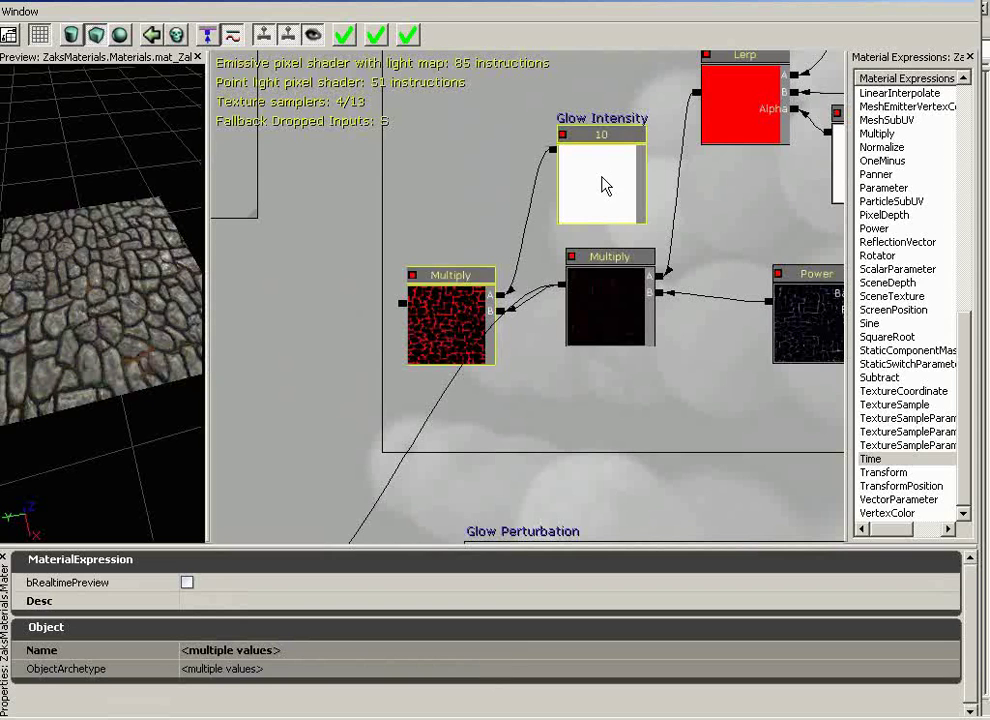
drag(604, 170, 522, 333)
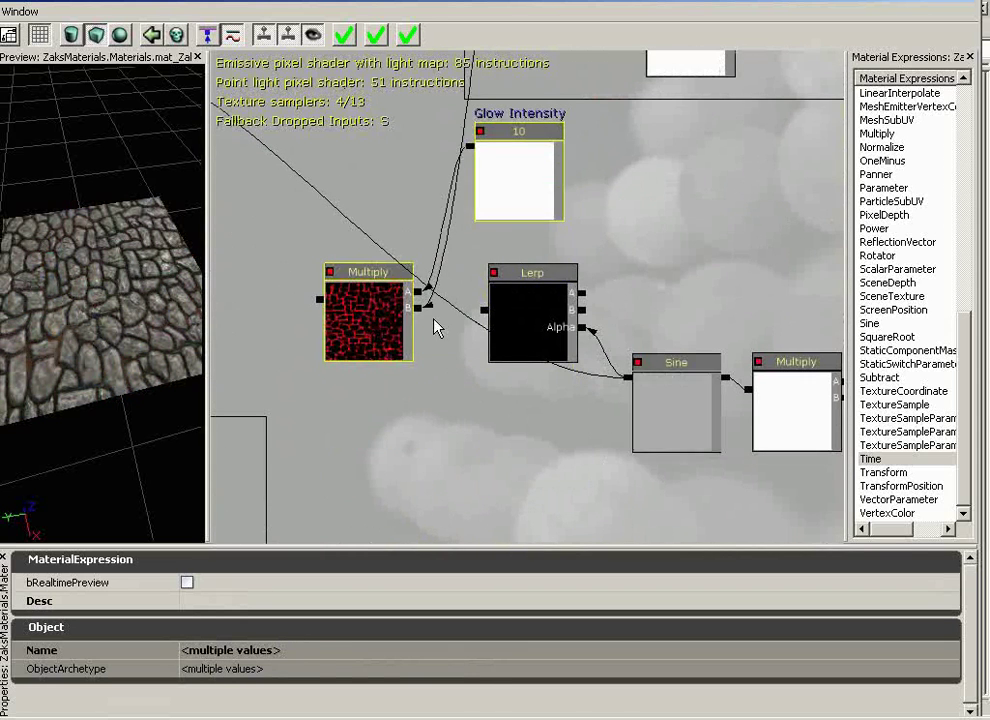
drag(369, 320, 306, 310)
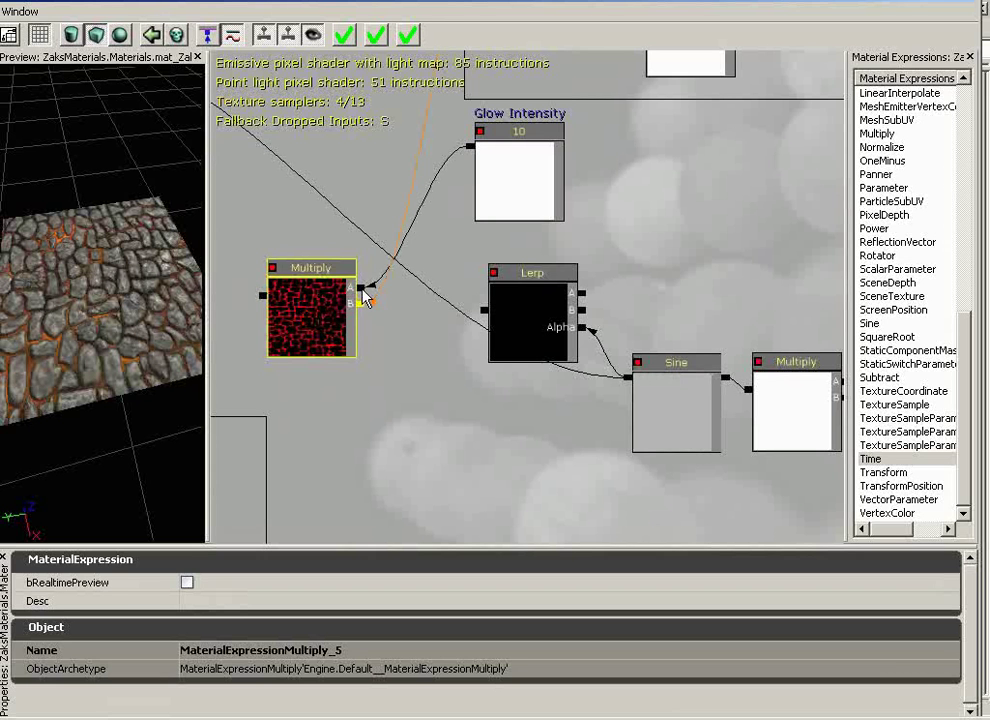
alt+click(362, 299)
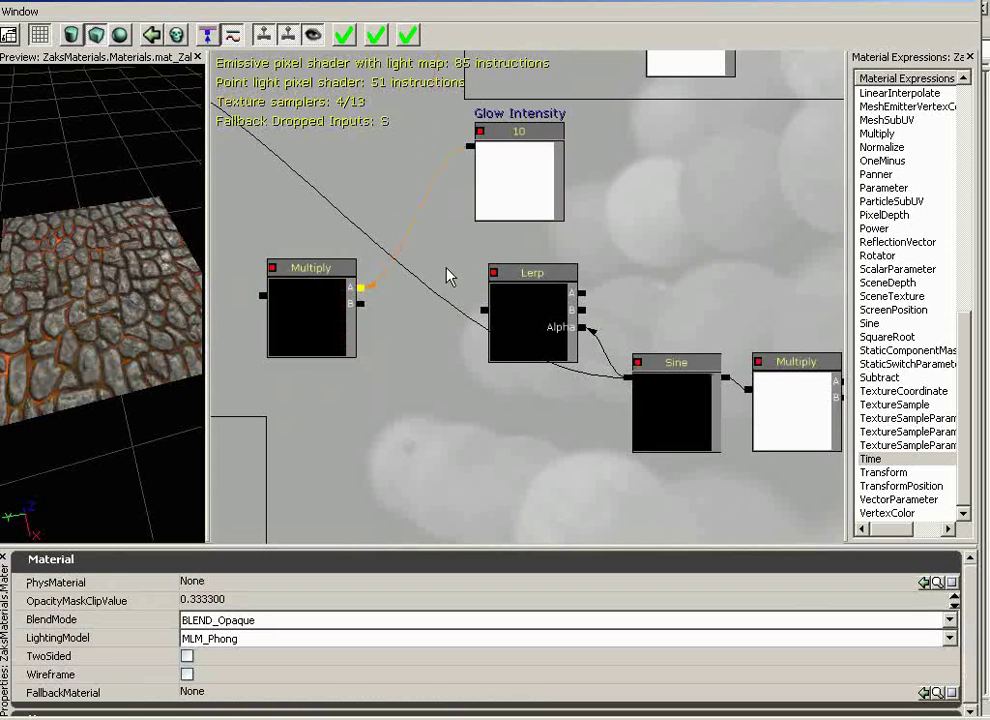
Move the Glow Intensity constant beside the Lerp and relabel it 'Max Glow Intensity'.
click(530, 177)
drag(530, 177, 681, 254)
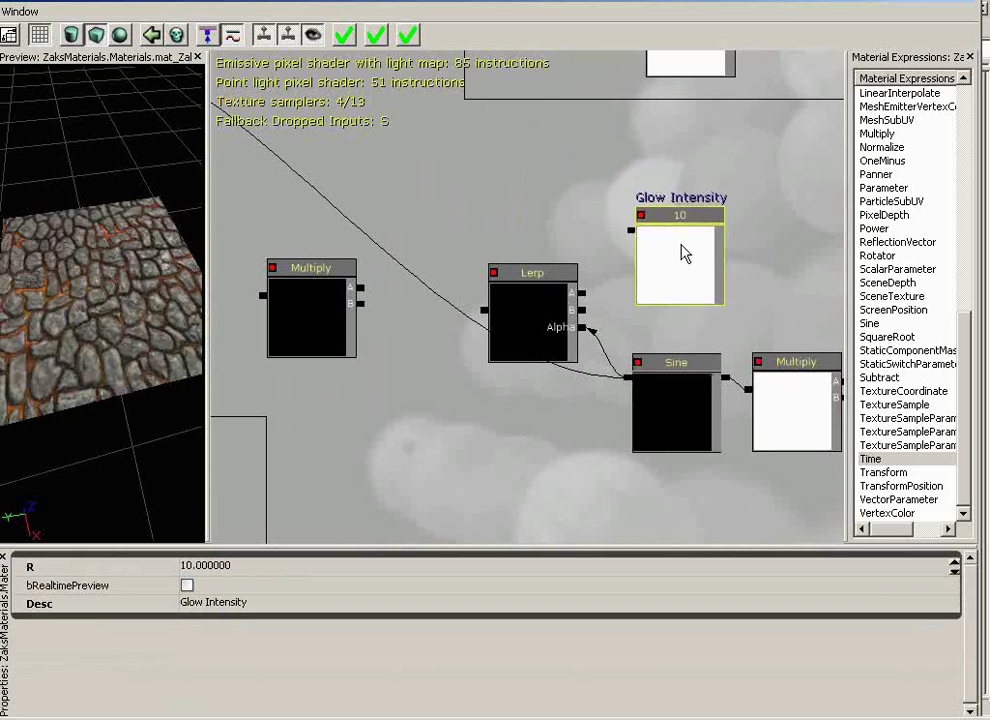
click(245, 604)
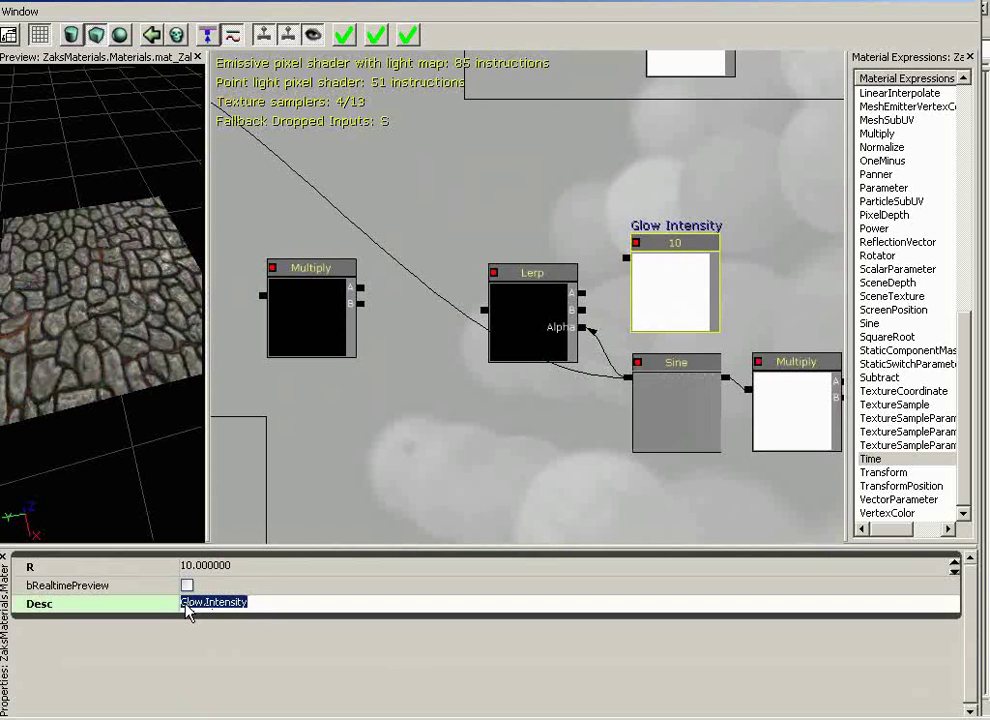
click(187, 604)
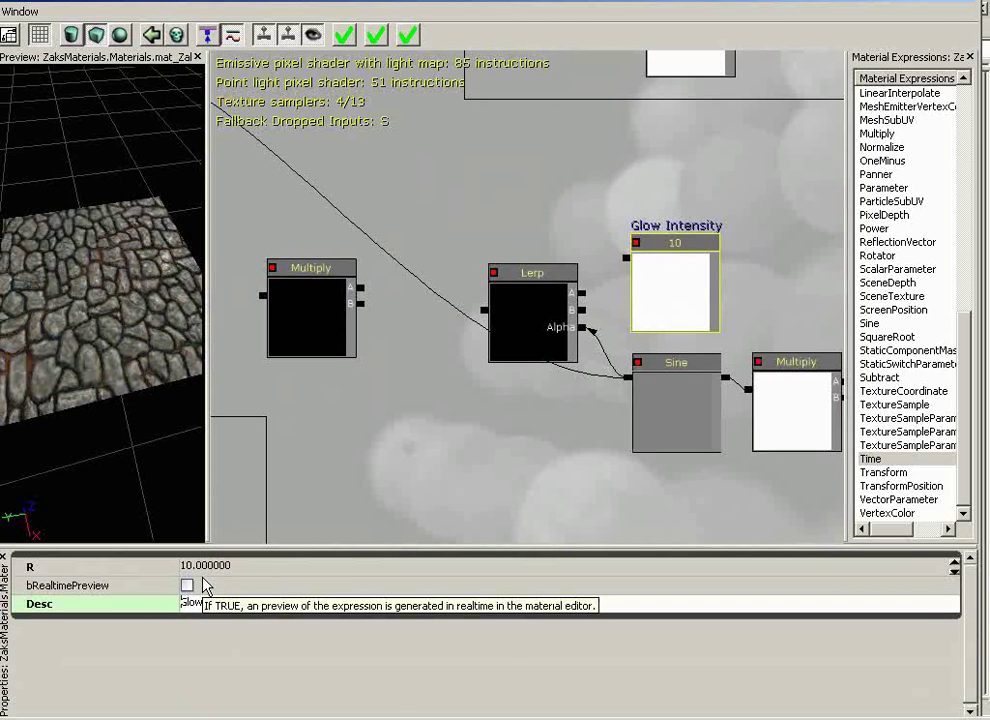
text(Max)
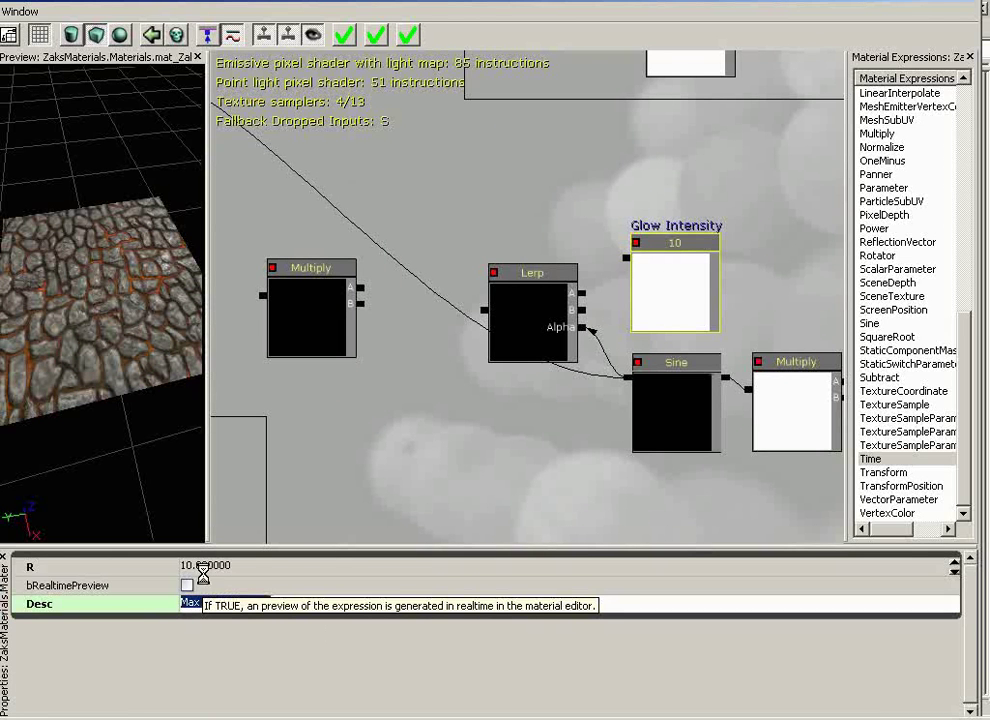
key(Return)
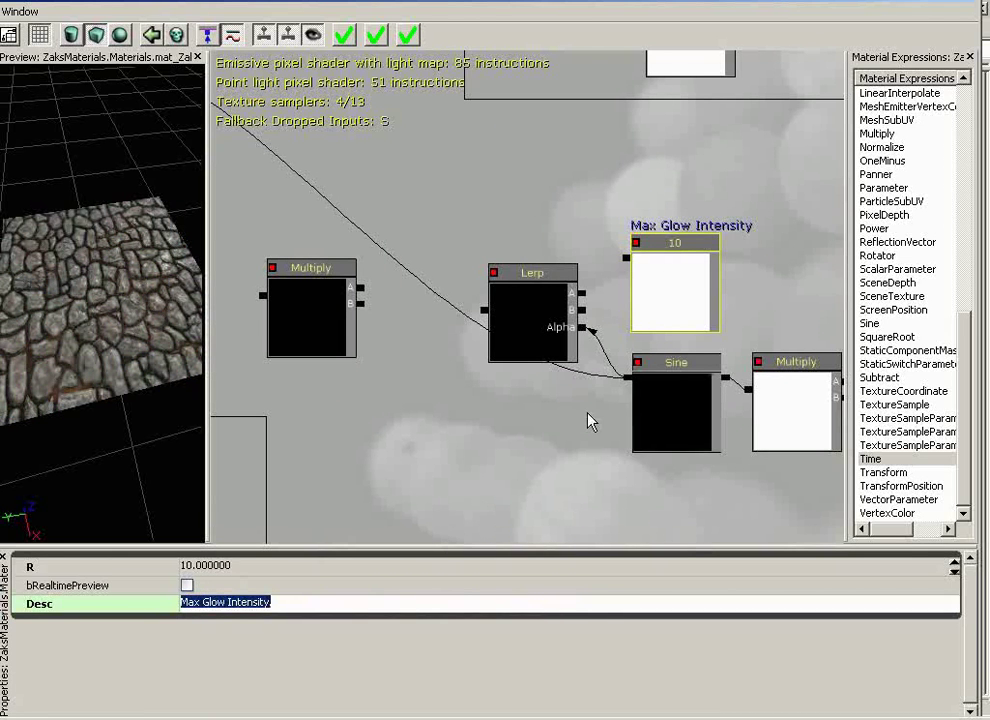
click(678, 303)
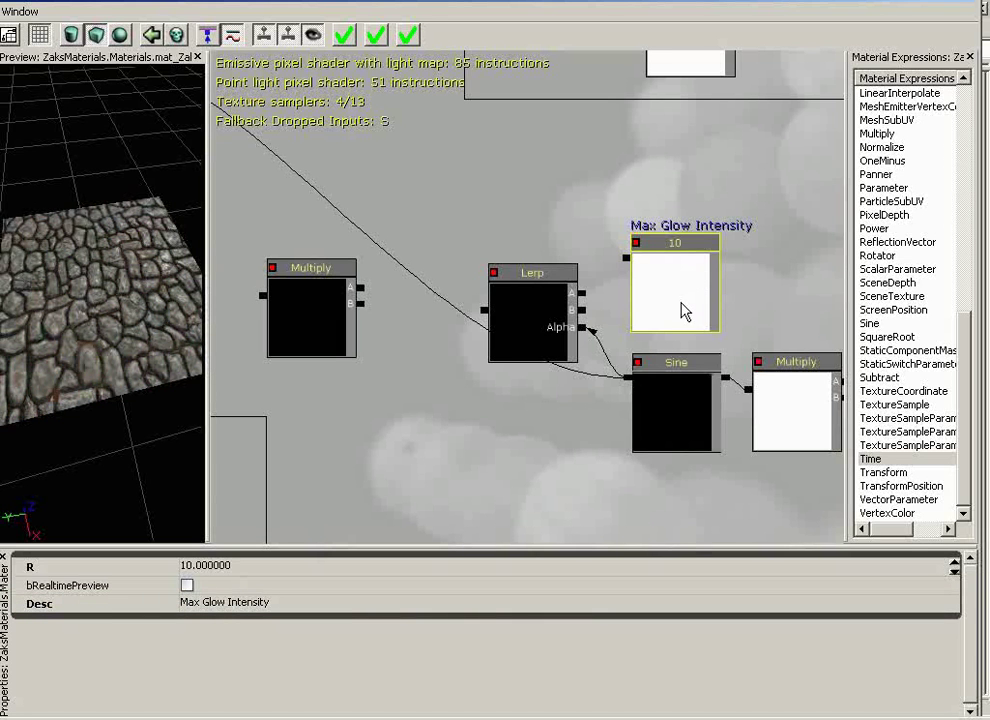
Duplicate Max Glow Intensity with Ctrl+W and relabel the copy 'Min Glow Intensity'.
ctrl+drag(684, 312, 675, 200)
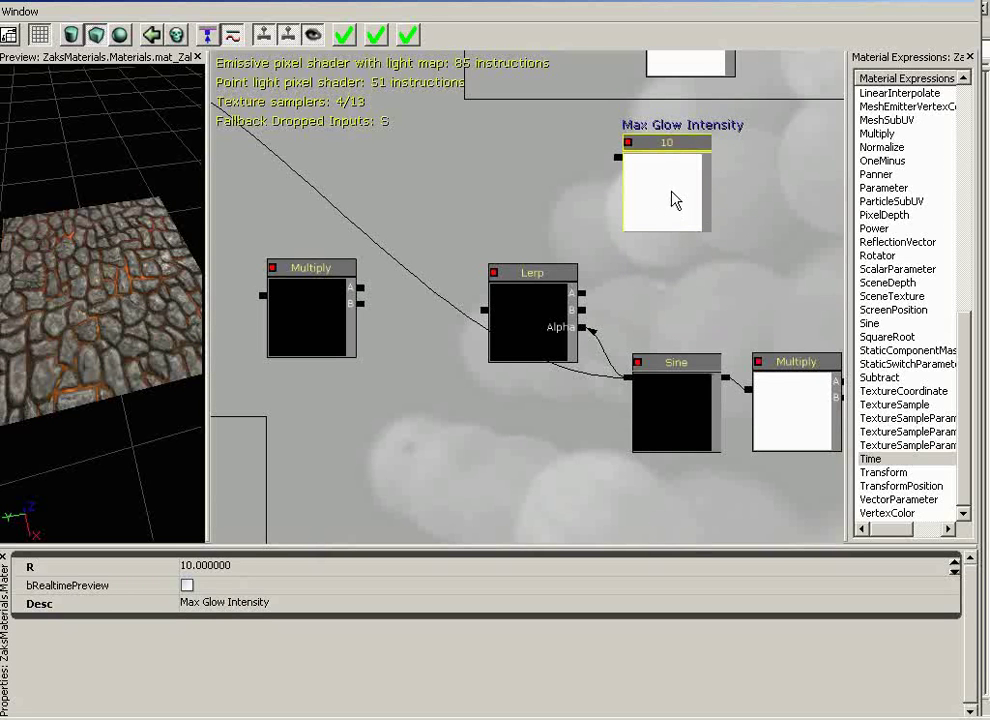
key(ctrl+w)
ctrl+drag(675, 198, 678, 282)
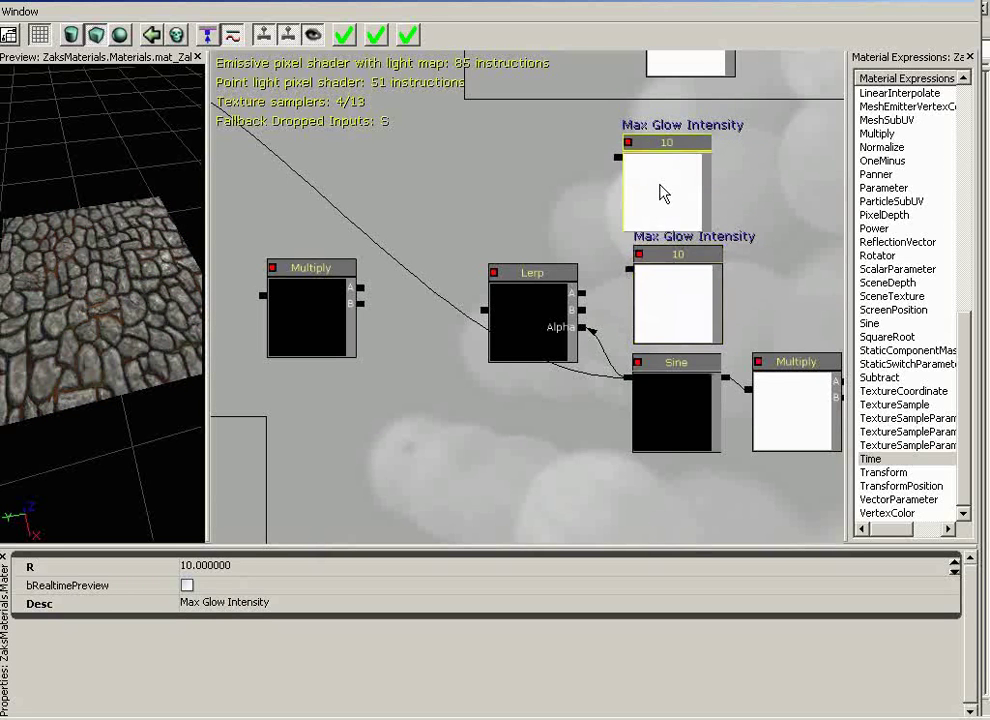
ctrl+drag(660, 193, 656, 181)
drag(663, 283, 677, 300)
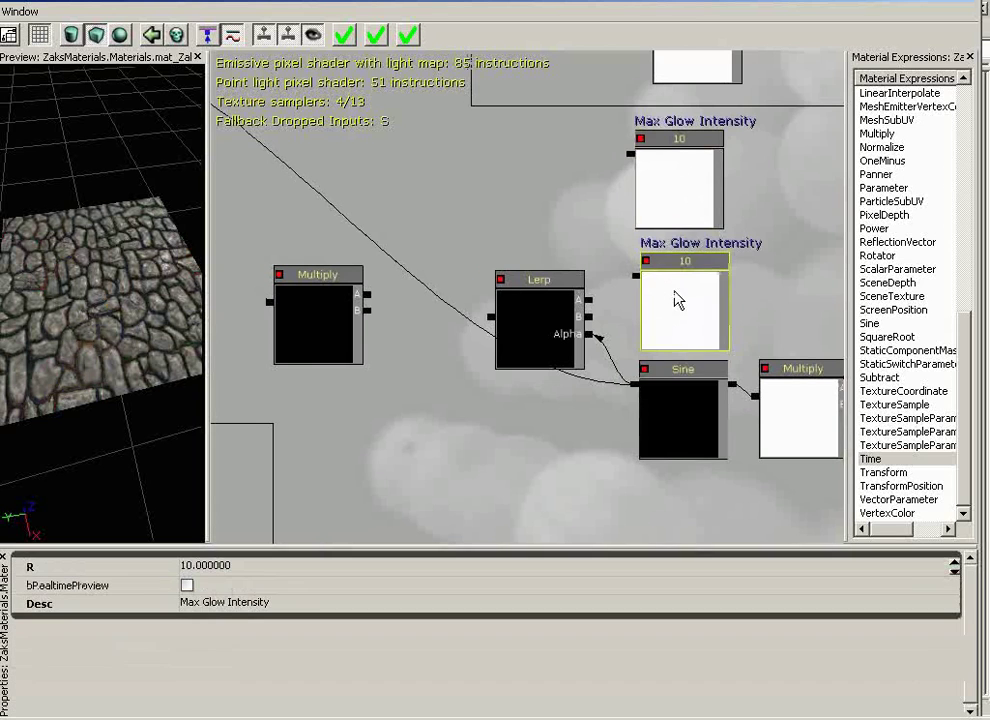
scroll(820, 340, up, 2)
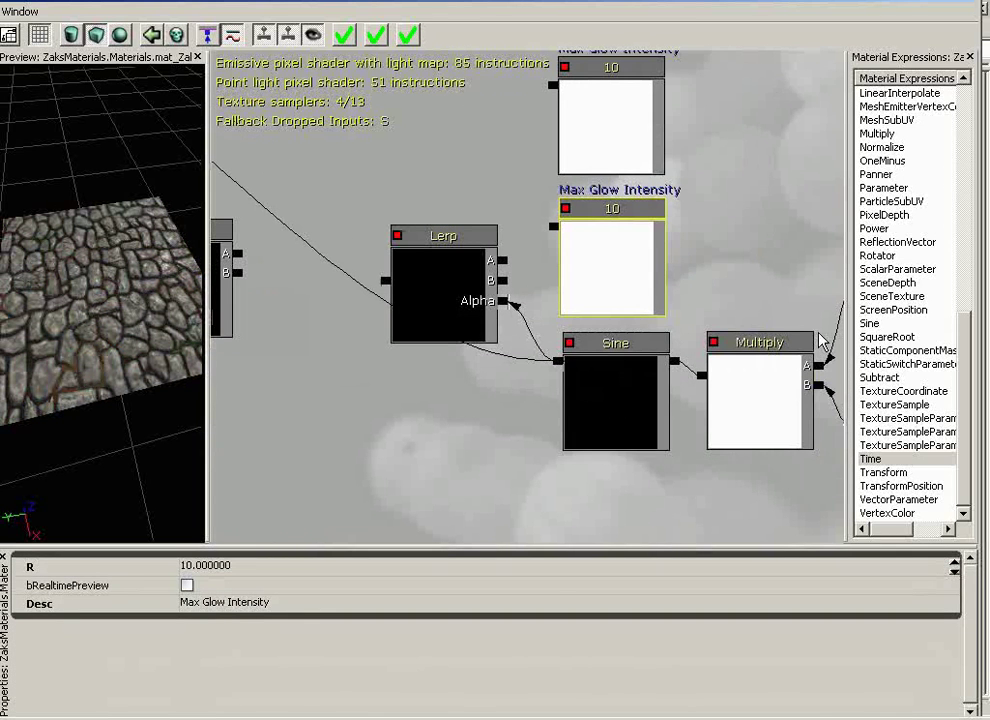
click(195, 604)
double_click(196, 603)
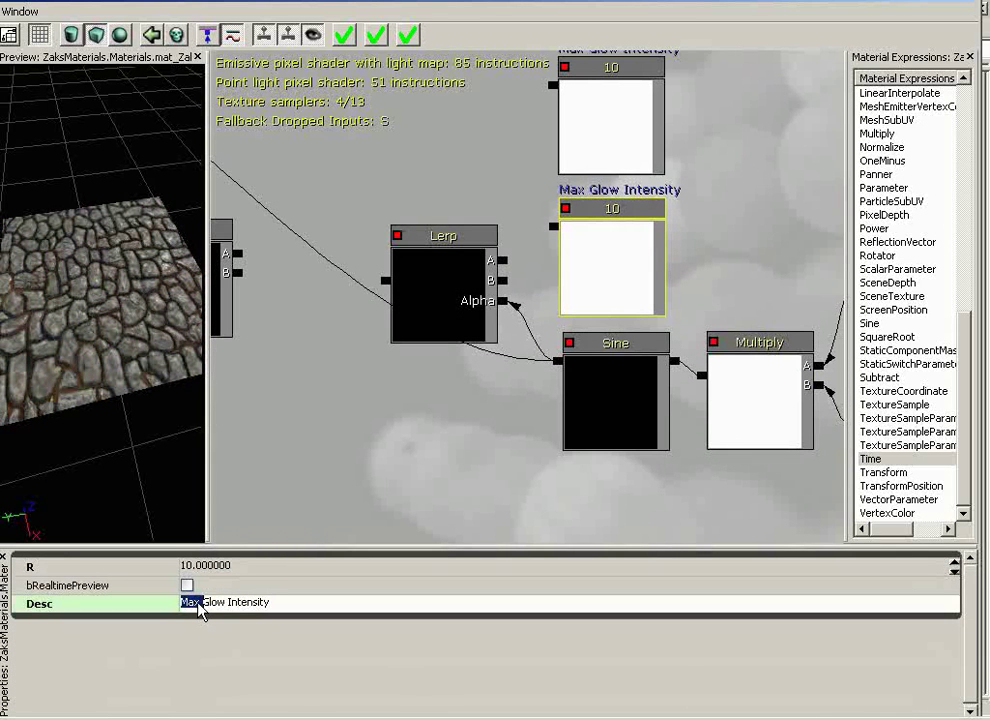
text(M)
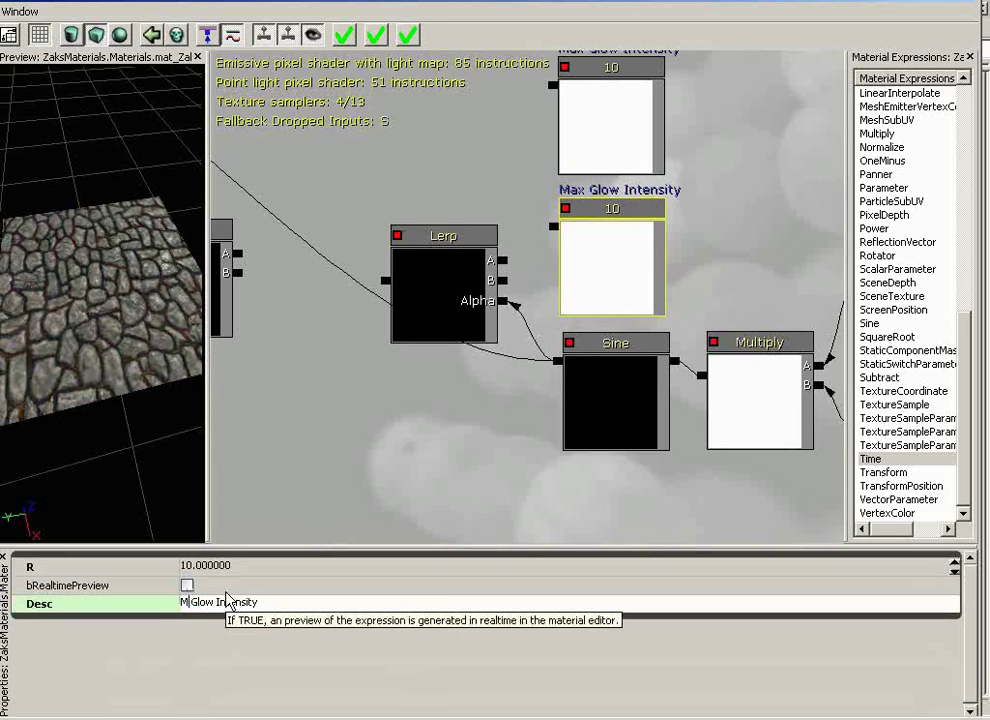
text(in)
key(Return)
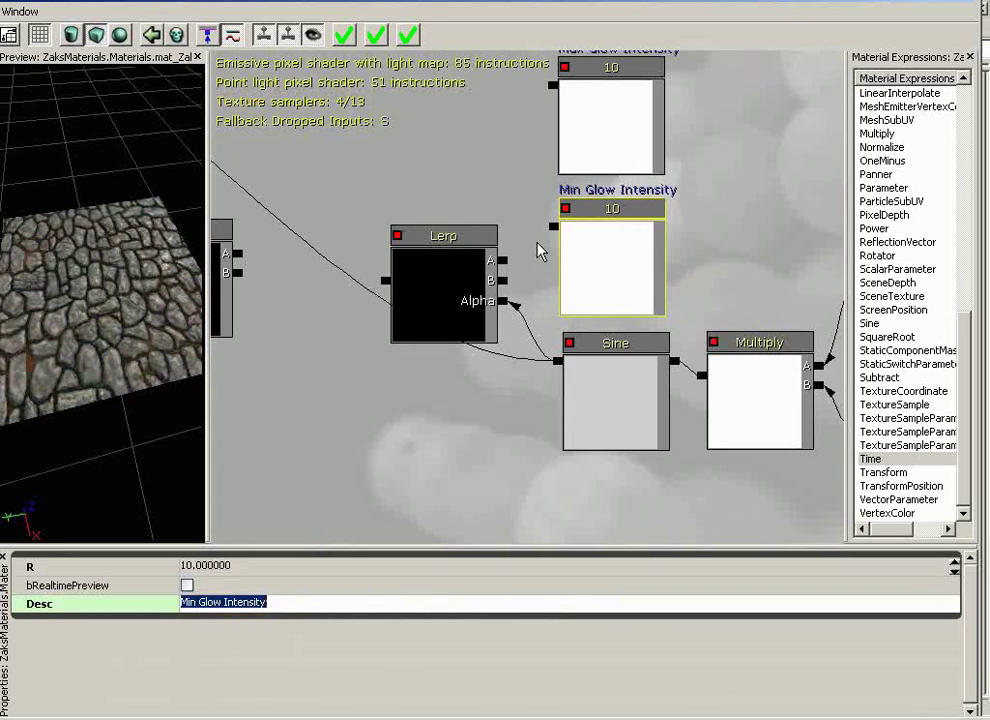
click(533, 280)
Wire Min Glow Intensity into the Lerp's B input and the Lerp output into the glow Multiply.
drag(533, 280, 504, 263)
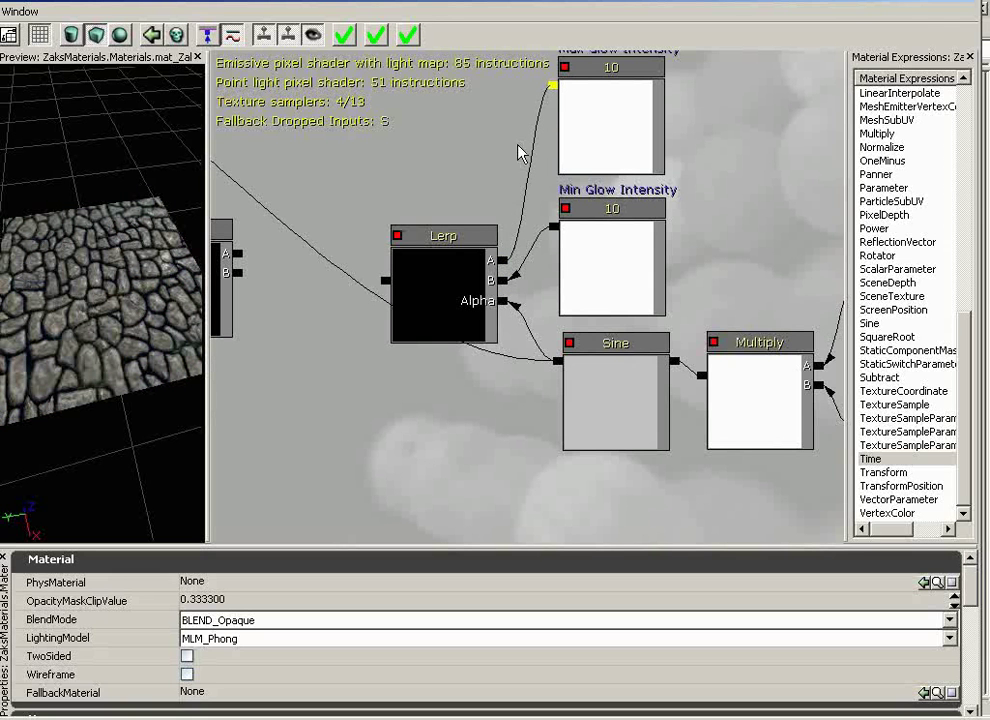
drag(367, 420, 248, 309)
click(230, 366)
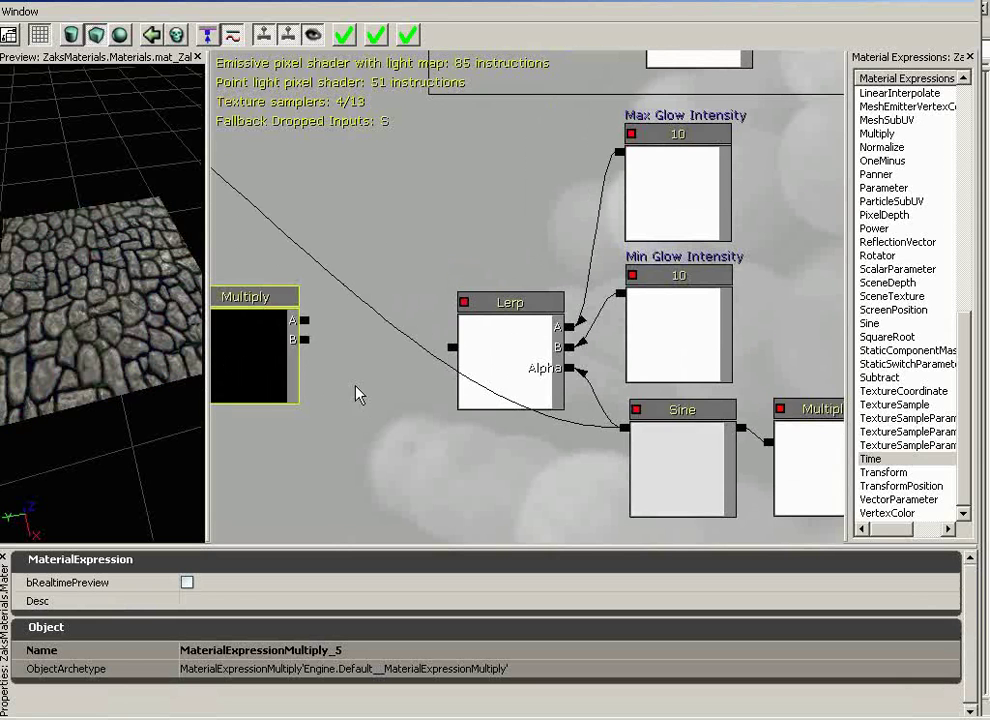
drag(351, 410, 530, 515)
drag(400, 387, 358, 142)
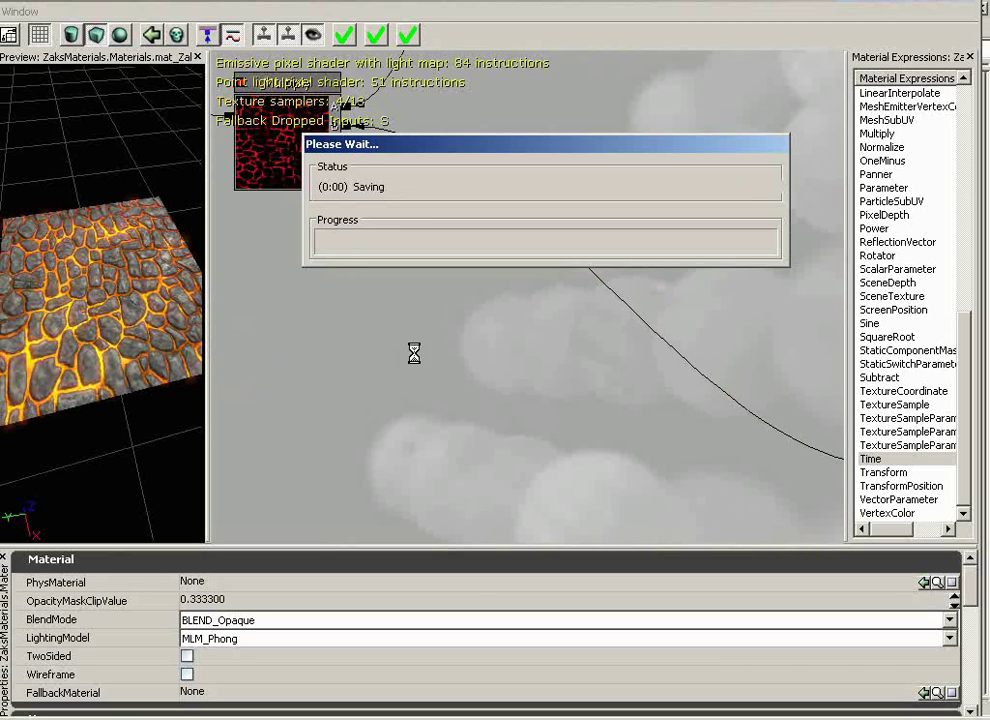
drag(435, 356, 821, 372)
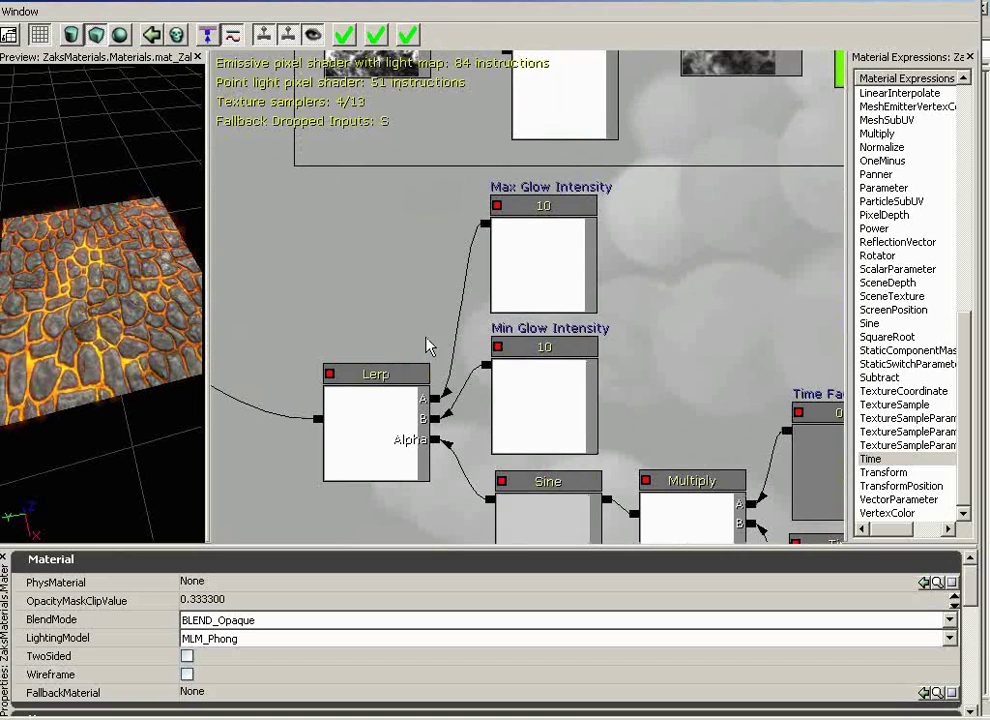
click(530, 404)
Try a Min Glow Intensity value of 5.
click(218, 568)
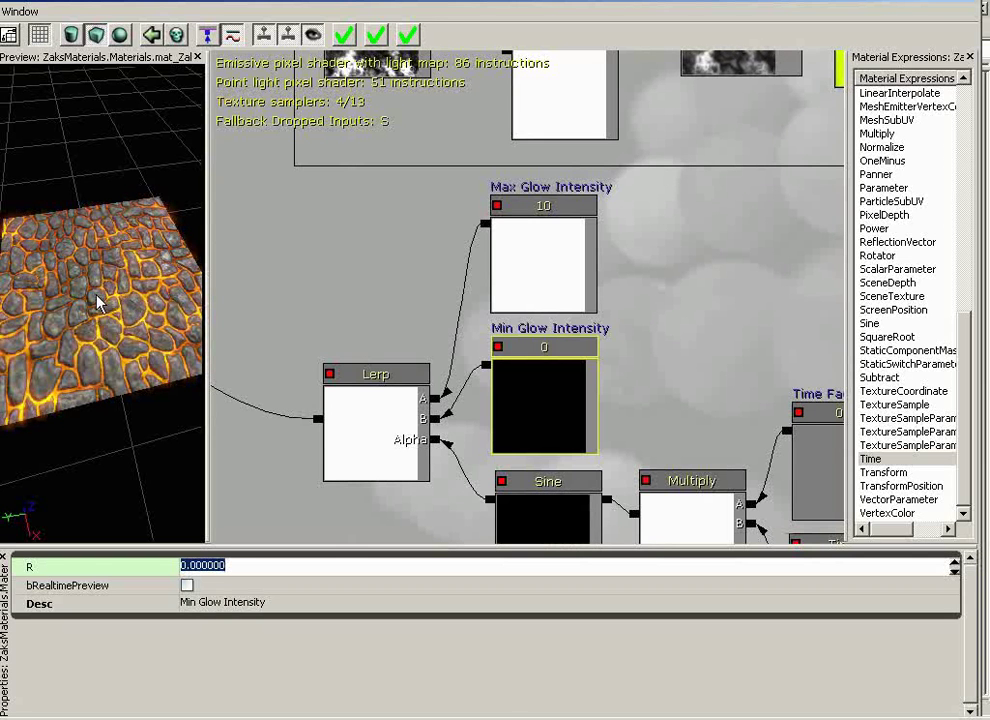
drag(245, 497, 240, 432)
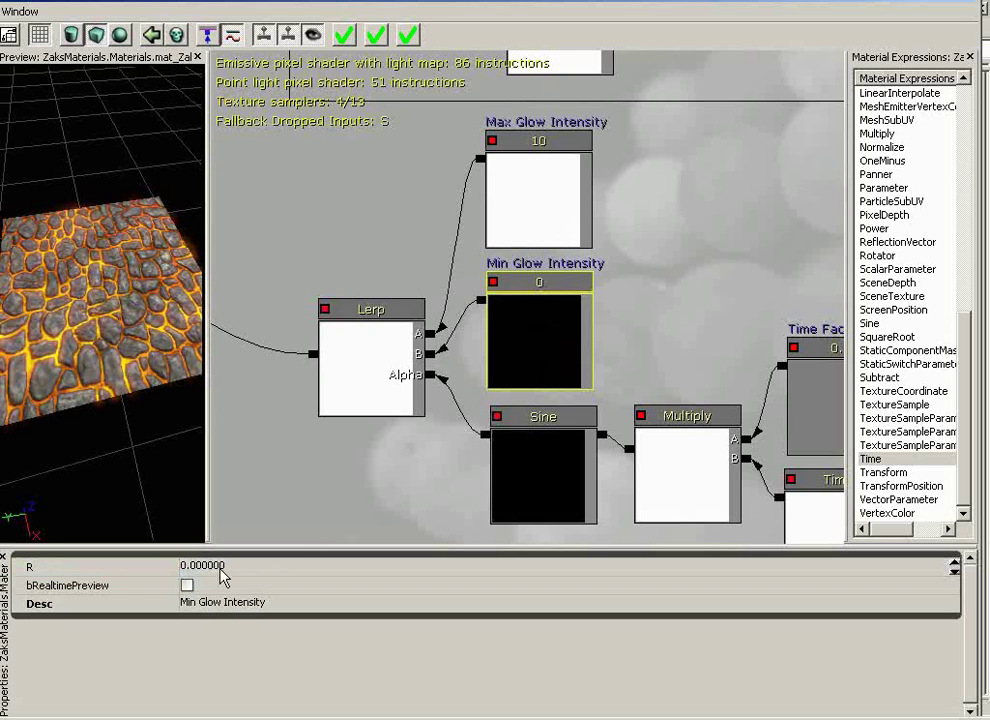
click(250, 567)
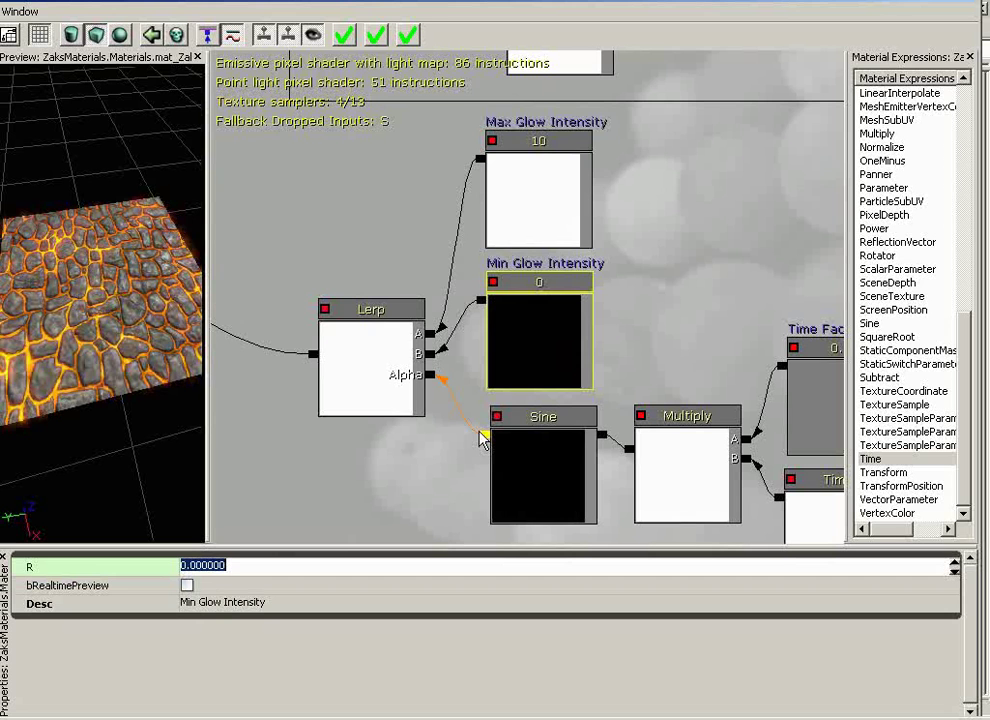
text(5)
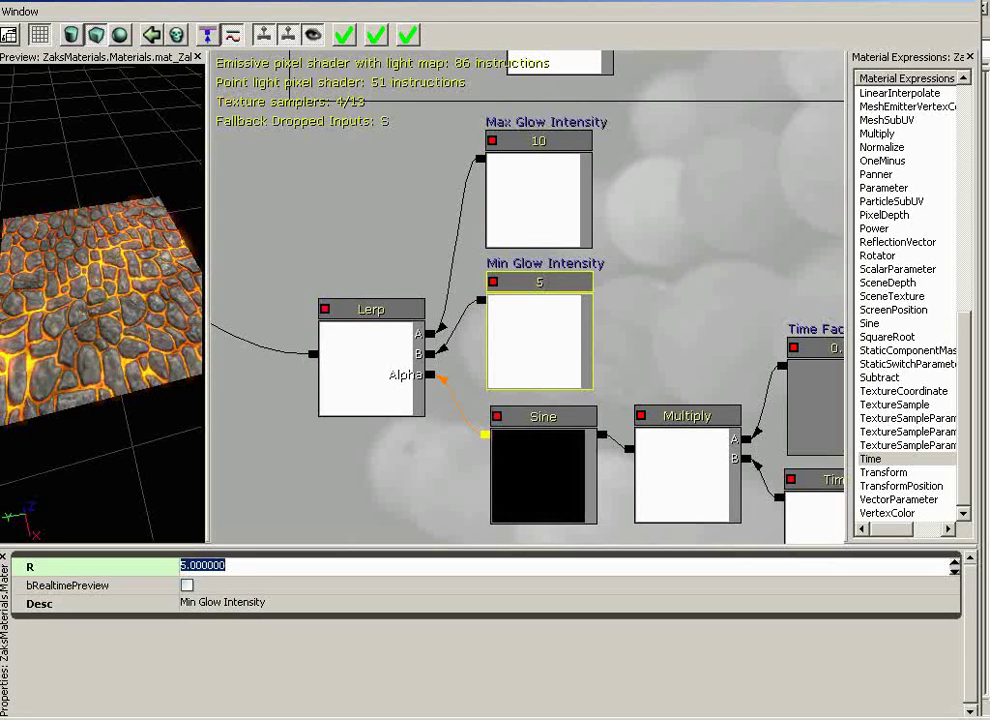
Set the Max Glow Intensity R value to 12.5 and the Min Glow Intensity R value to 7.
click(575, 195)
click(216, 566)
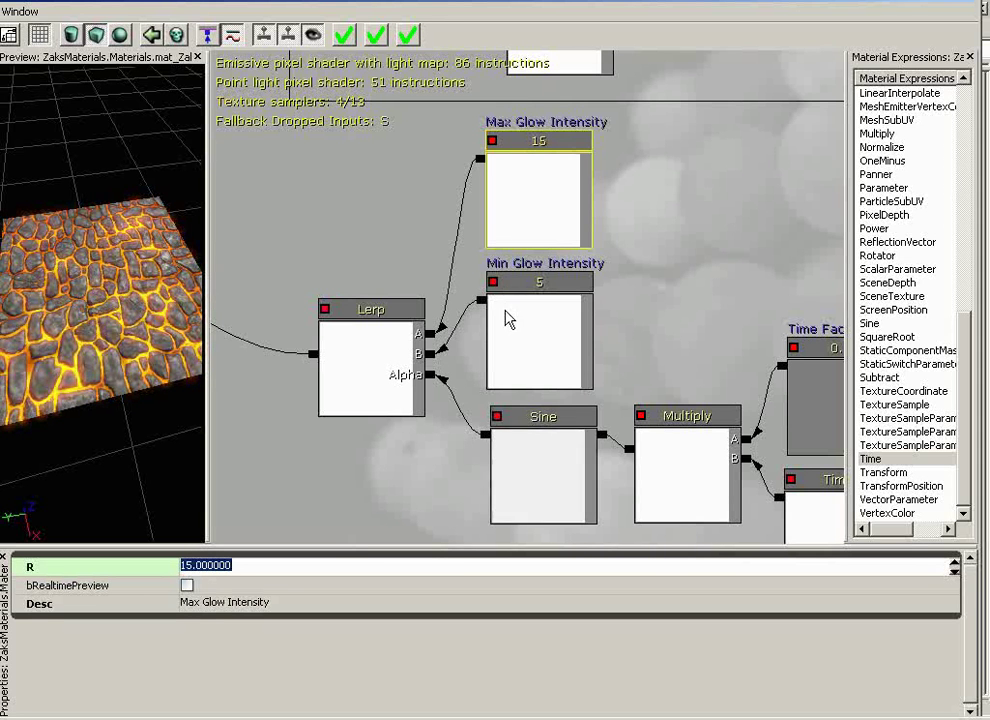
click(508, 346)
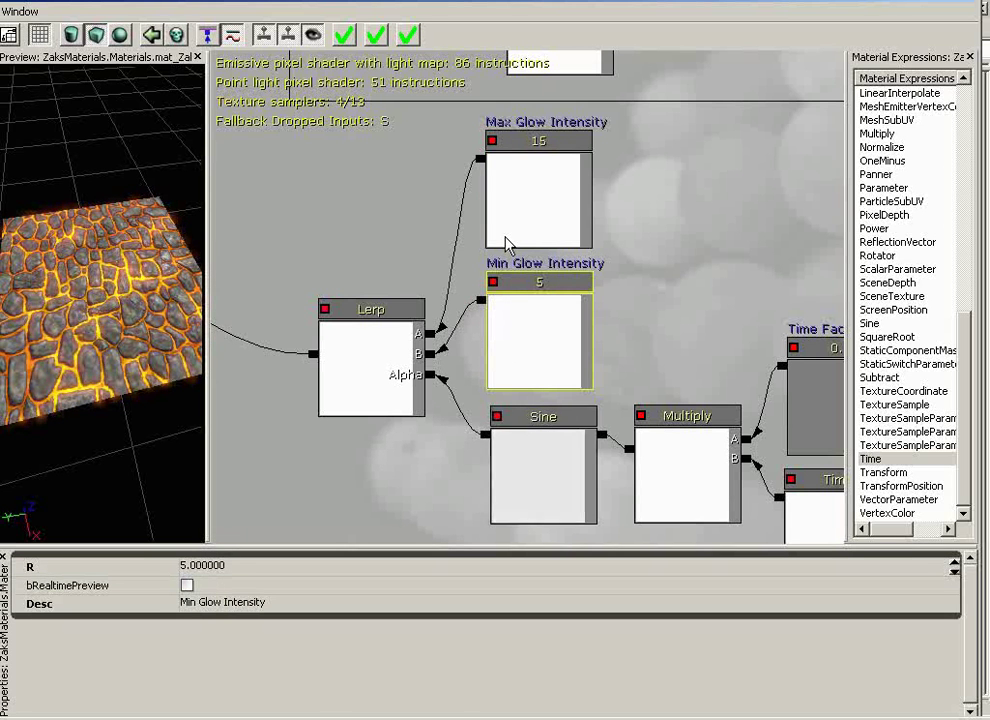
click(210, 566)
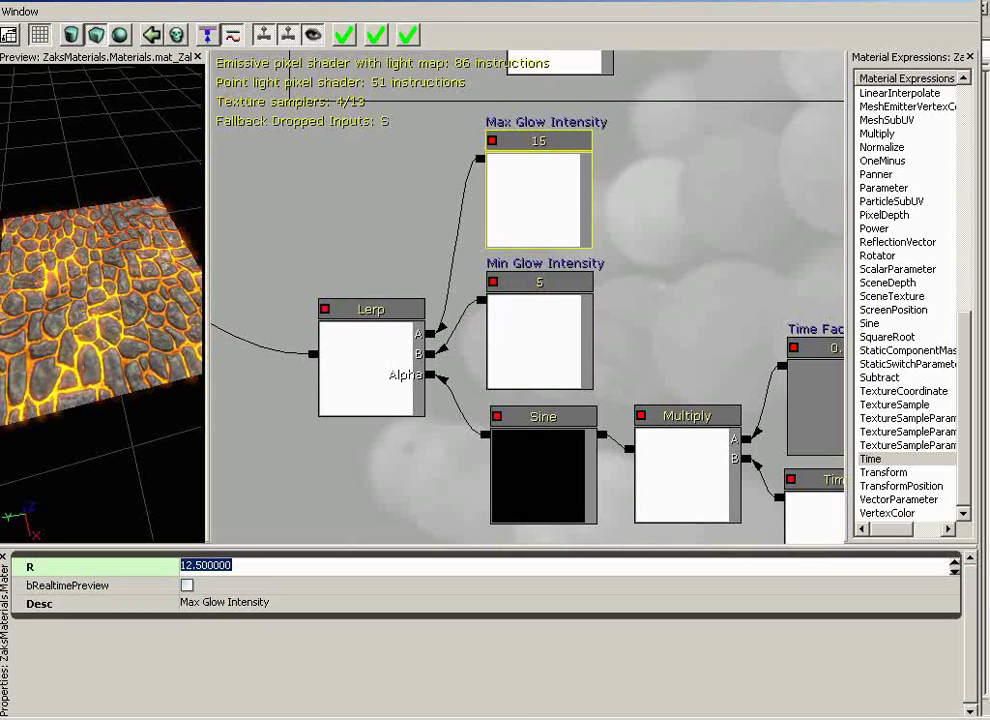
click(513, 342)
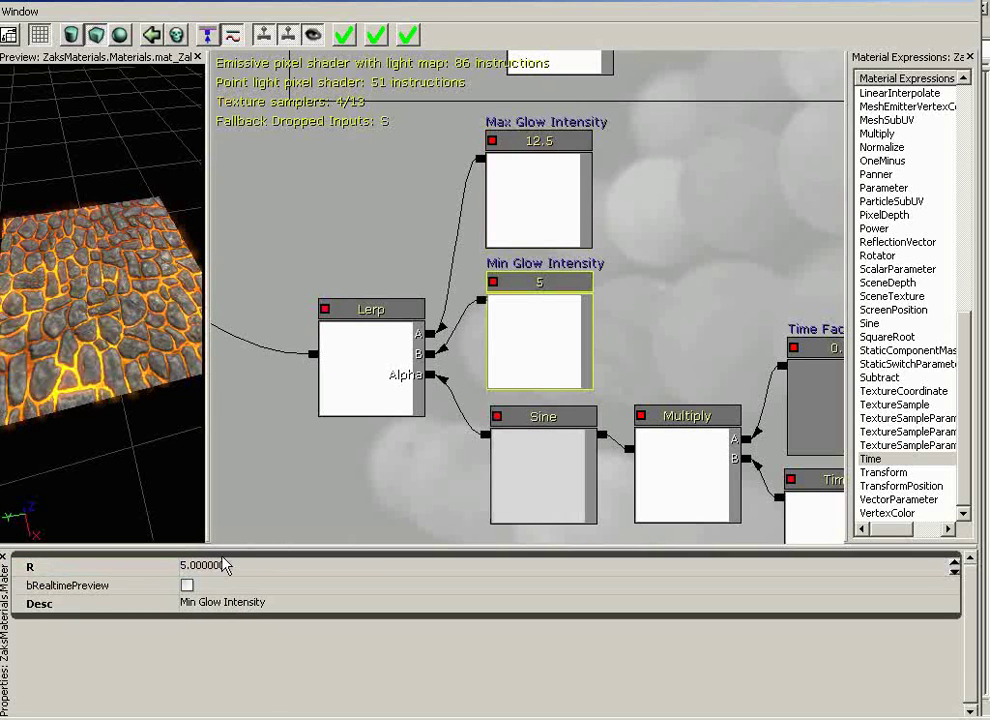
click(224, 566)
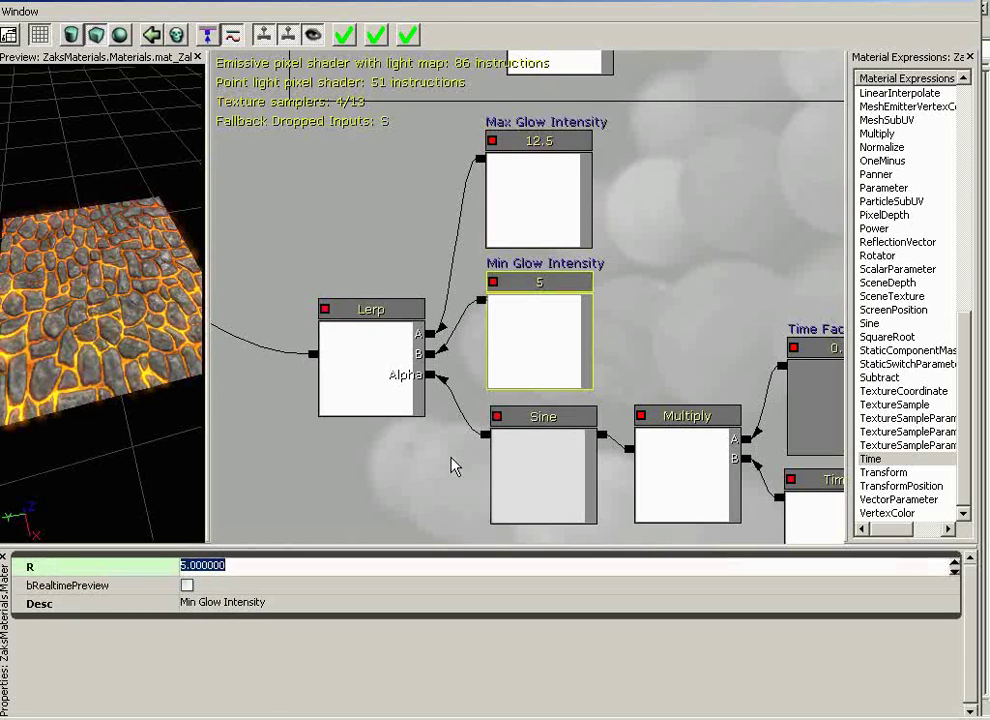
text(7)
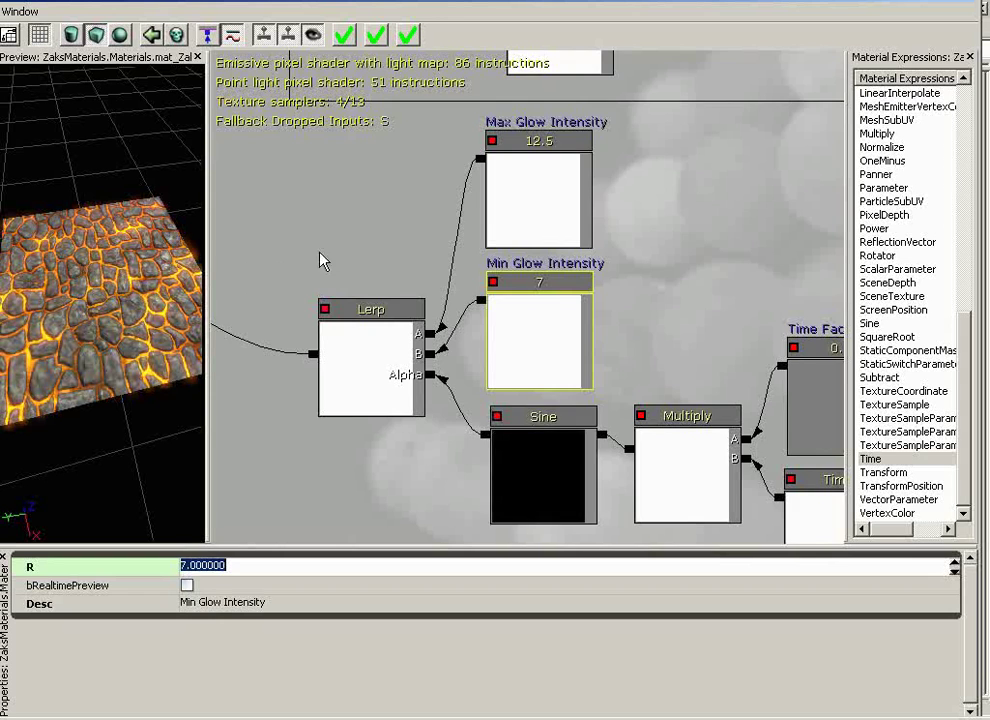
Change the Time Factor constant's R value to 0.08.
drag(323, 261, 452, 360)
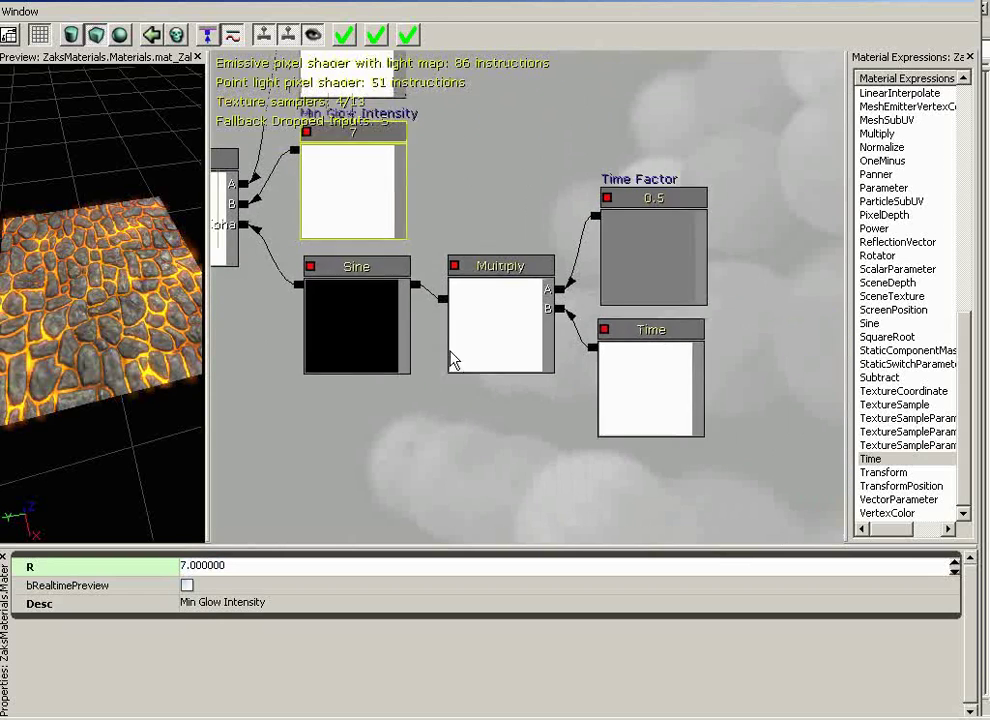
click(656, 225)
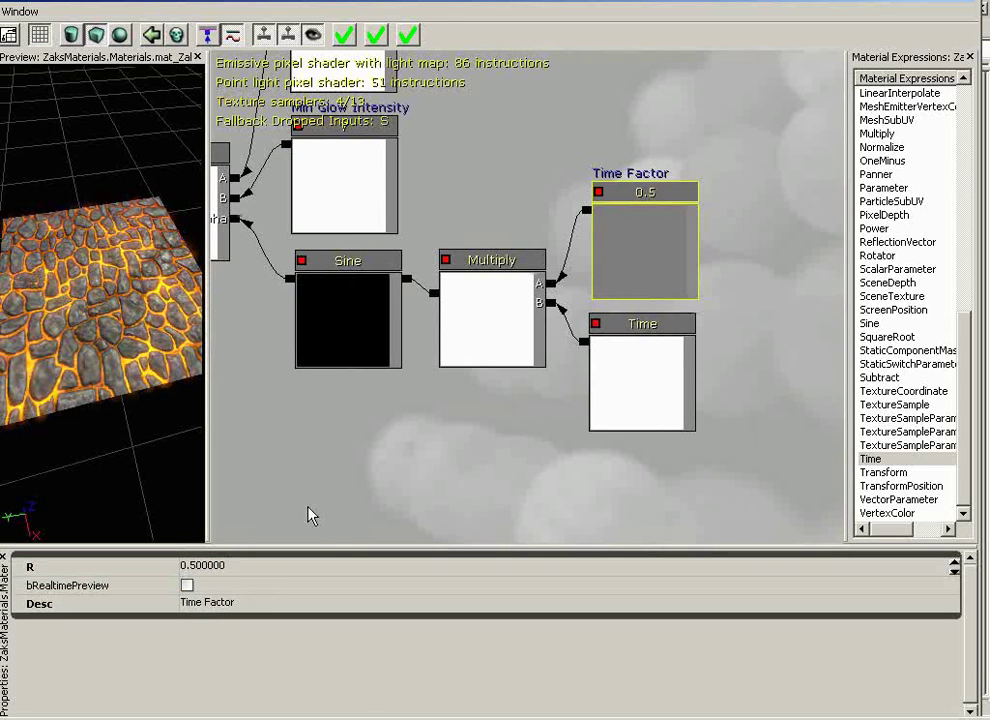
click(228, 570)
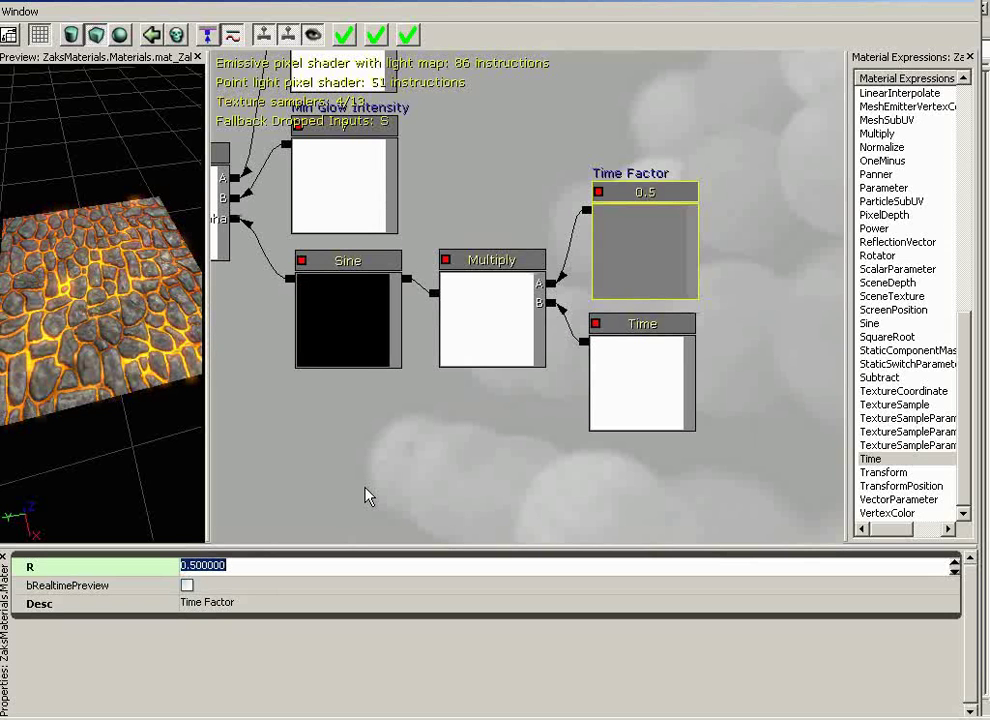
text(.)
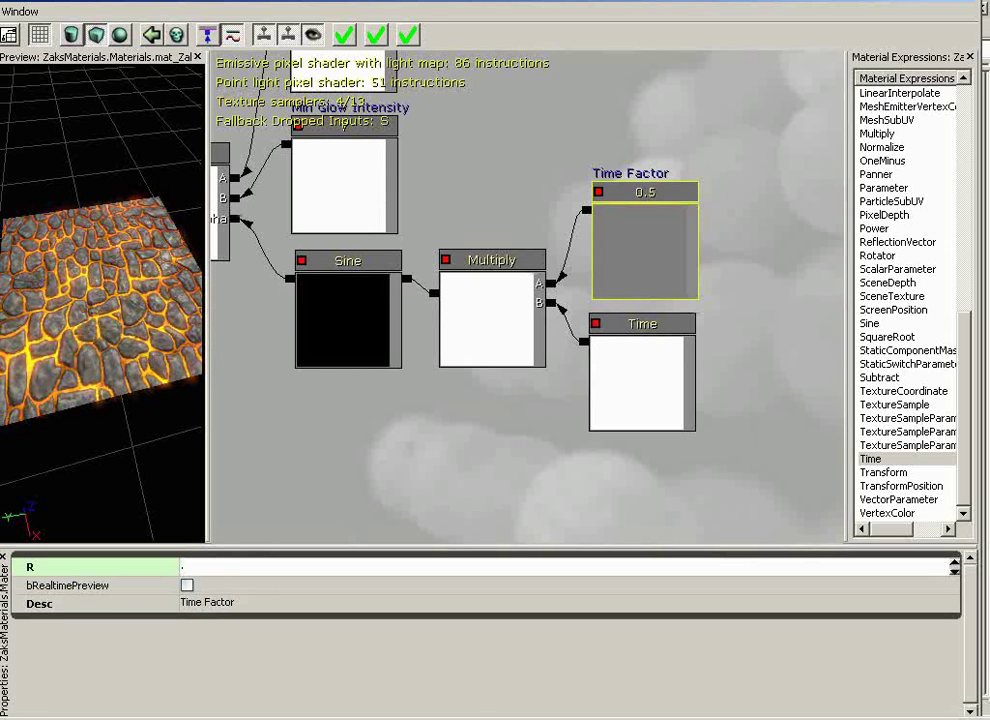
text(08)
key(Return)
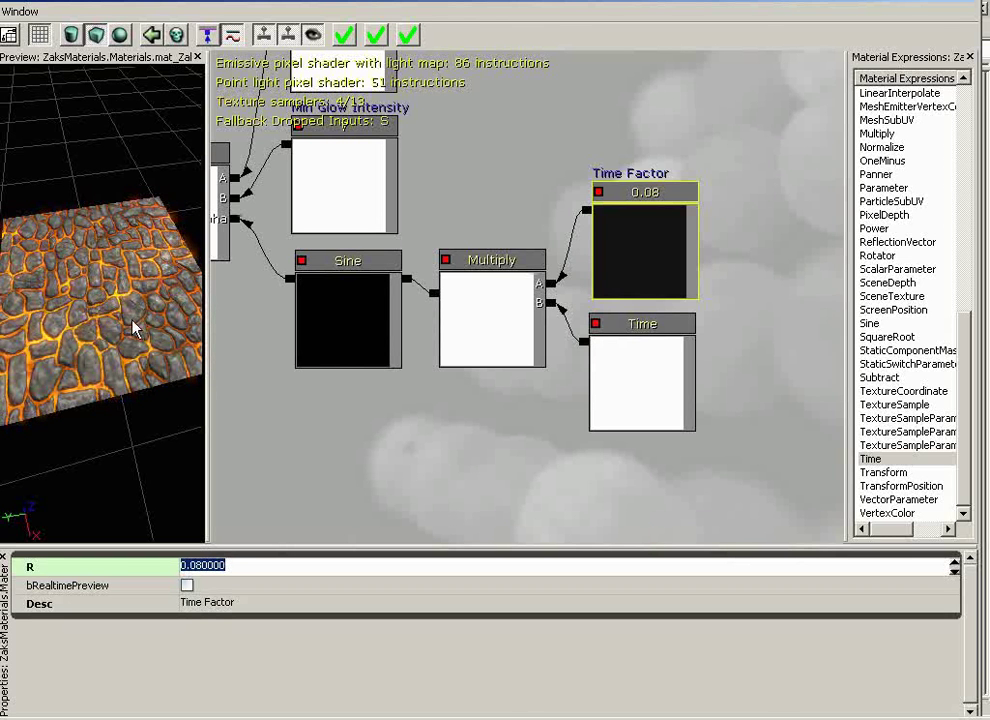
Tilt the preview mesh front and back to check the slower pulsing glow.
mouse_move(125, 335)
mouse_down()
mouse_move(122, 254)
mouse_move(68, 106)
mouse_move(172, 518)
mouse_move(110, 336)
mouse_up()
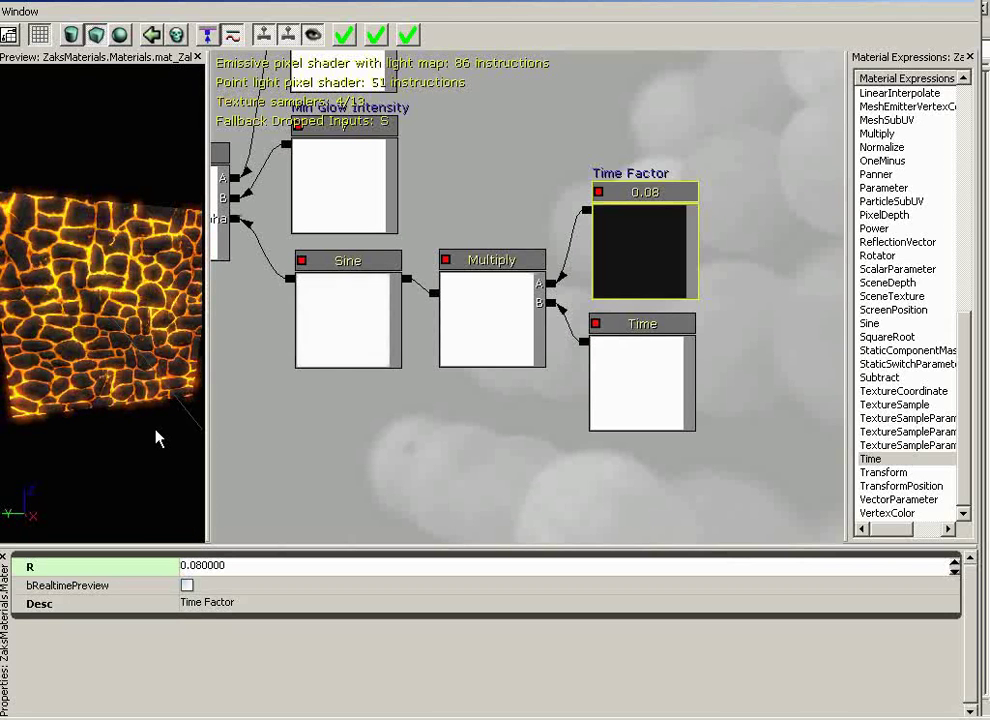
drag(145, 345, 80, 430)
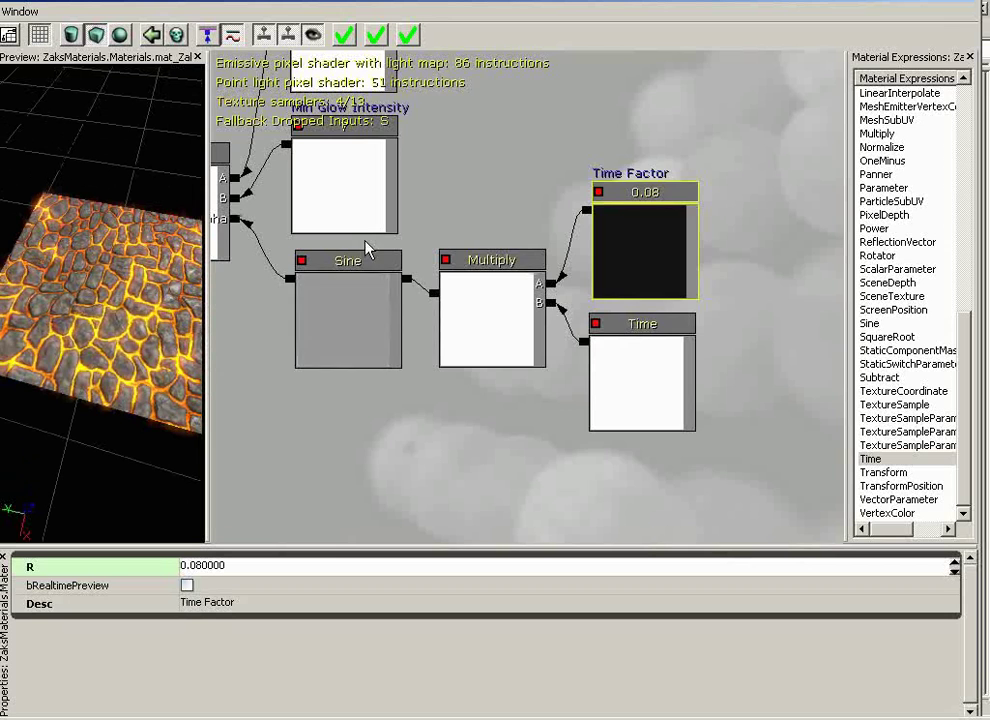
drag(453, 376, 470, 418)
scroll(470, 418, down, 5)
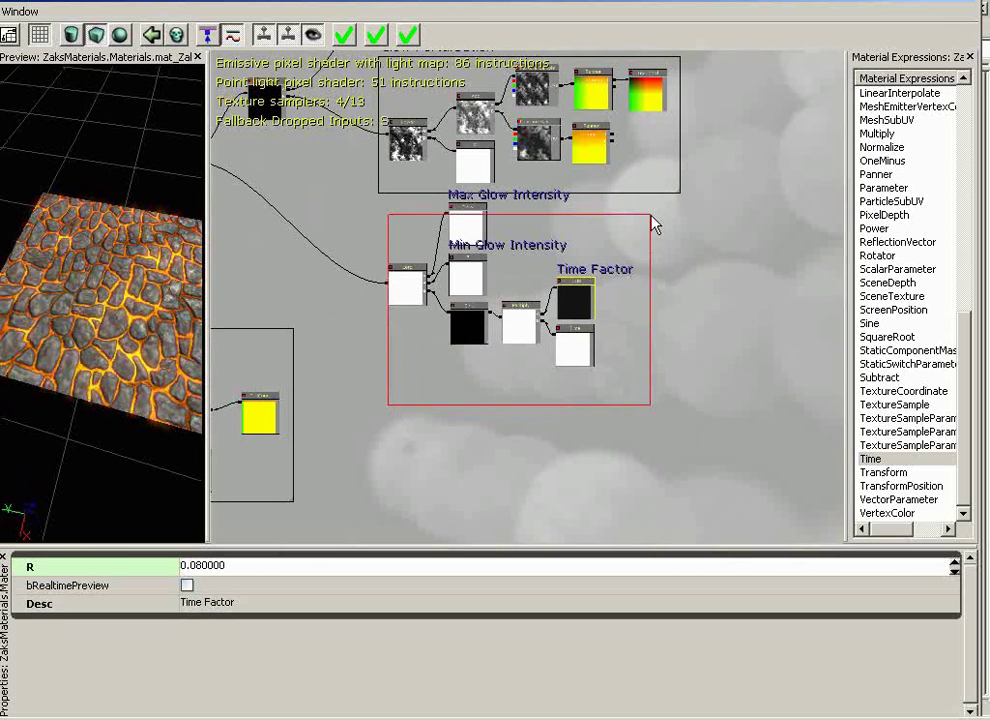
Wrap the seven glow-pulsing nodes in a comment box titled 'Pulsation'.
ctrl+alt+drag(652, 218, 652, 218)
drag(470, 228, 488, 305)
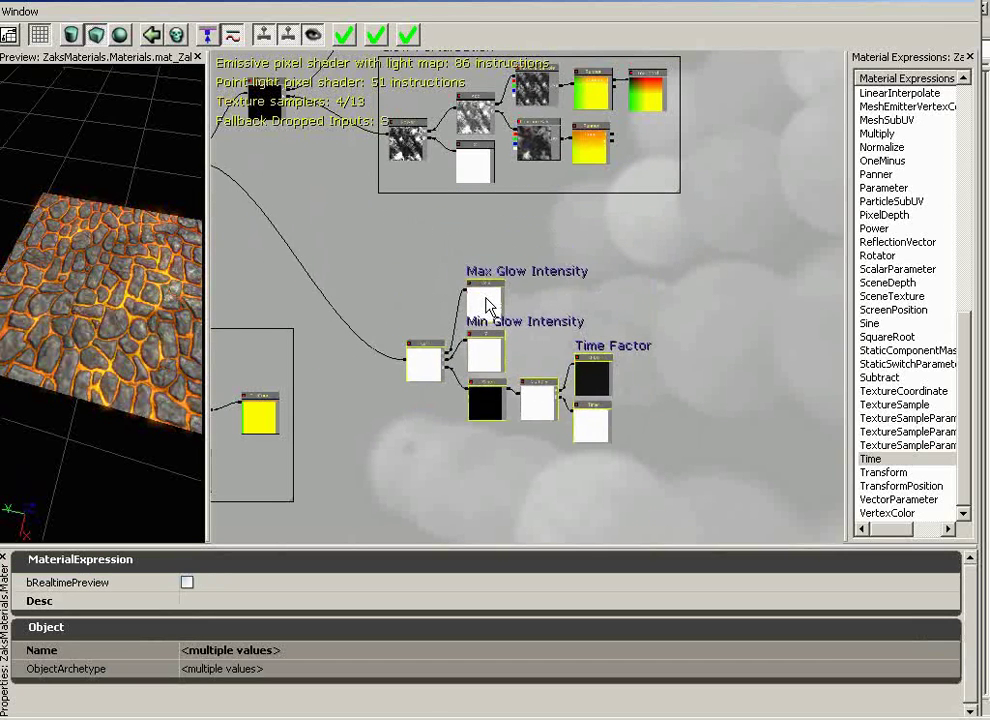
key(c)
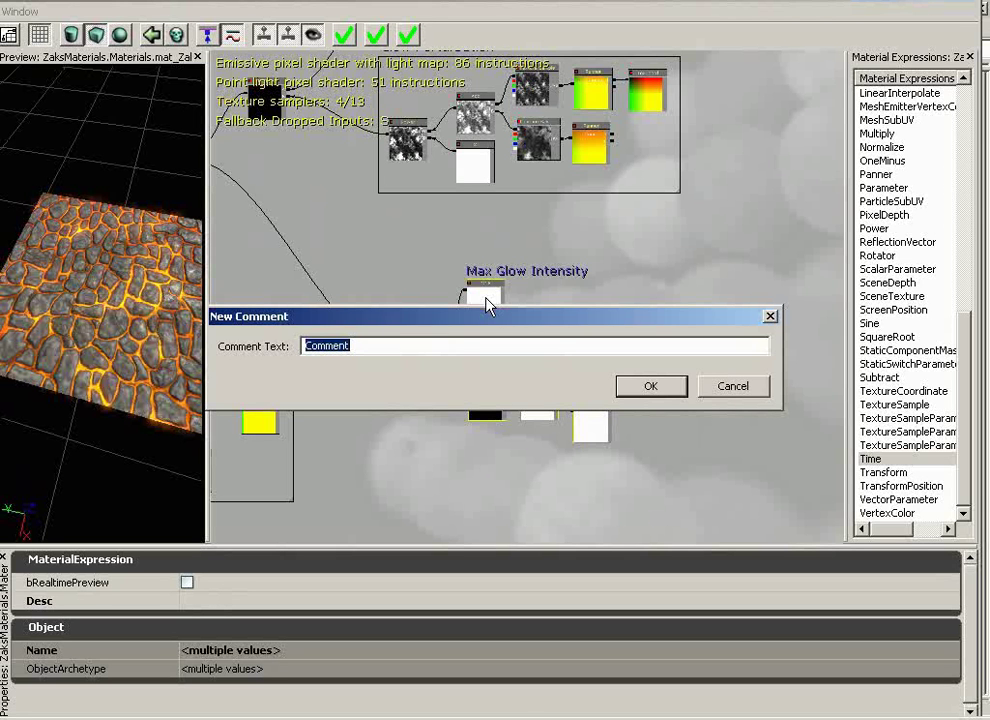
text(Pulsat)
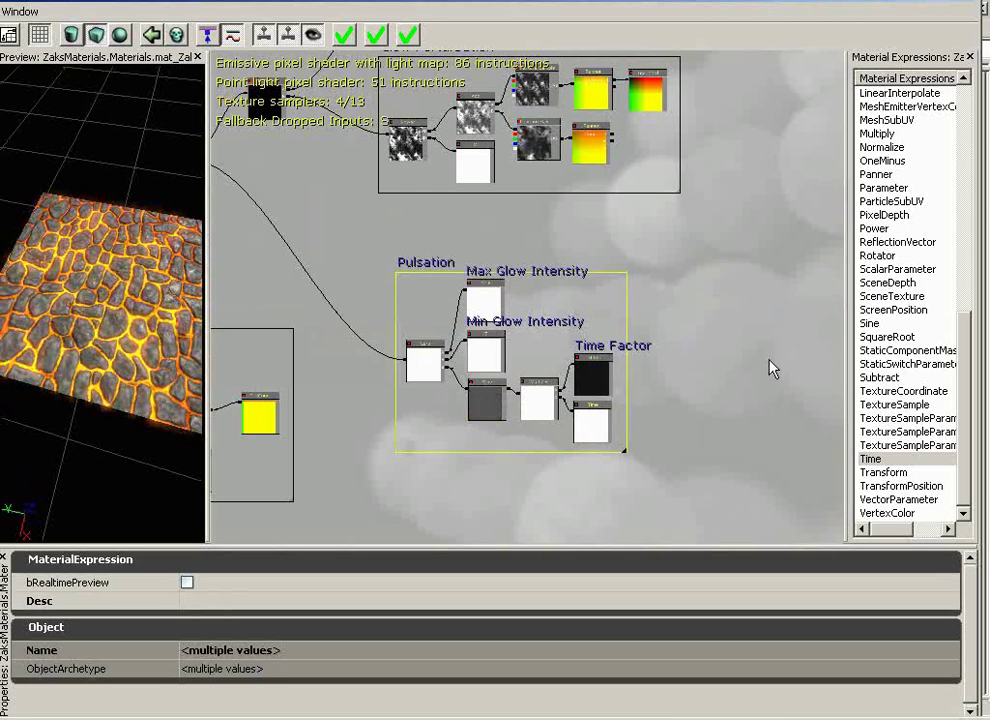
drag(333, 198, 671, 358)
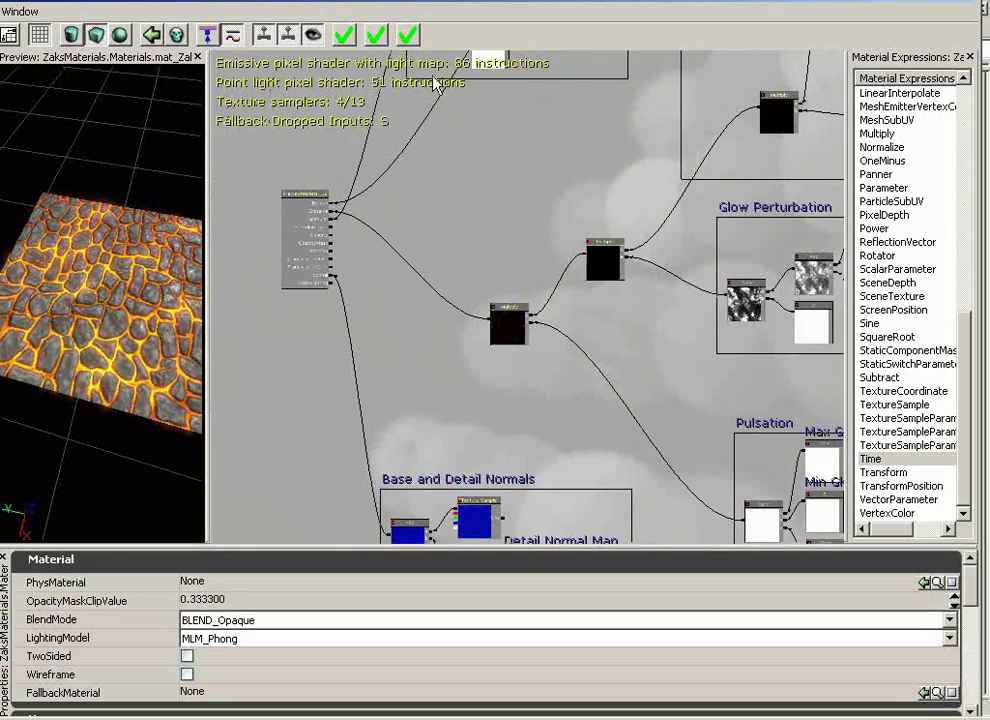
Move the Material Editor aside and apply the mat_ZakRocks changes to the material.
drag(507, 5, 786, 32)
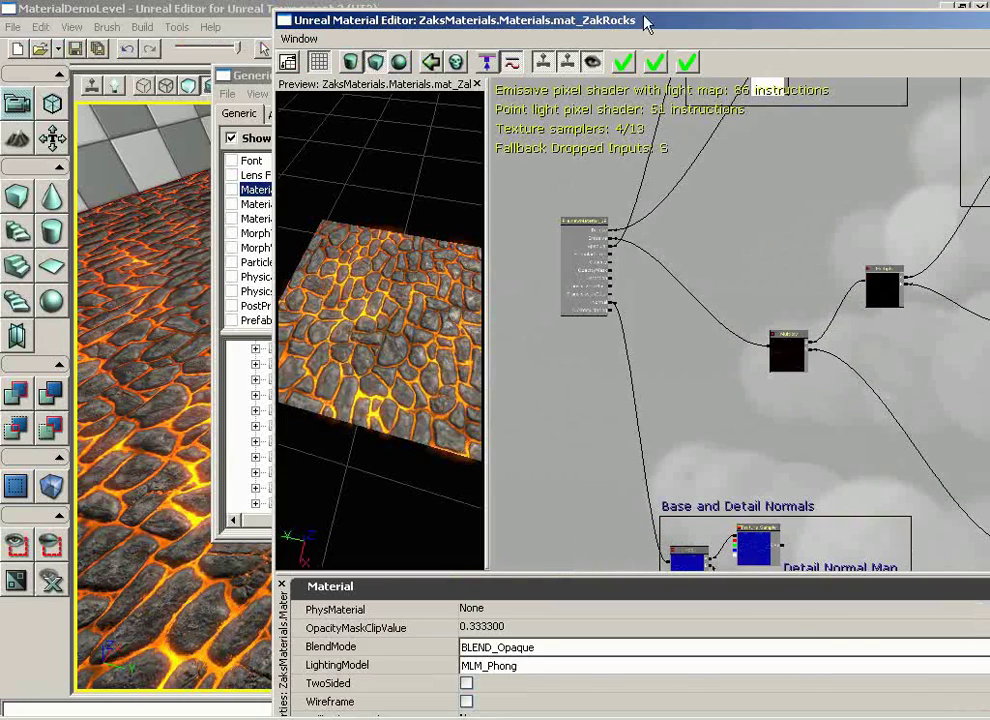
drag(953, 22, 956, 22)
click(963, 61)
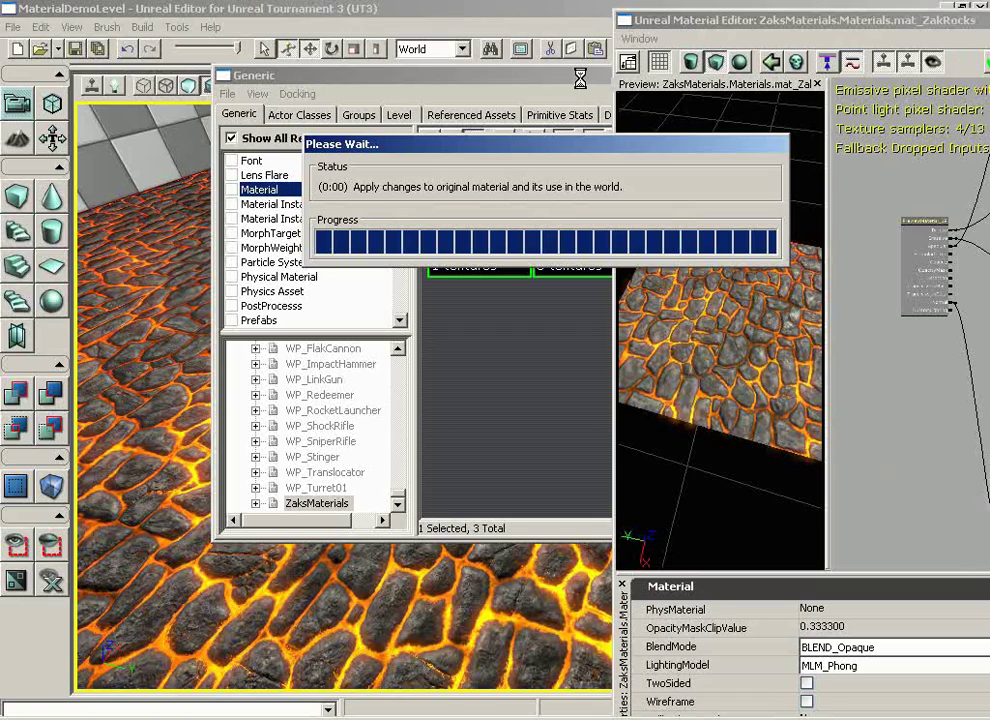
Close the Generic Browser and delete the point light from the level.
click(858, 78)
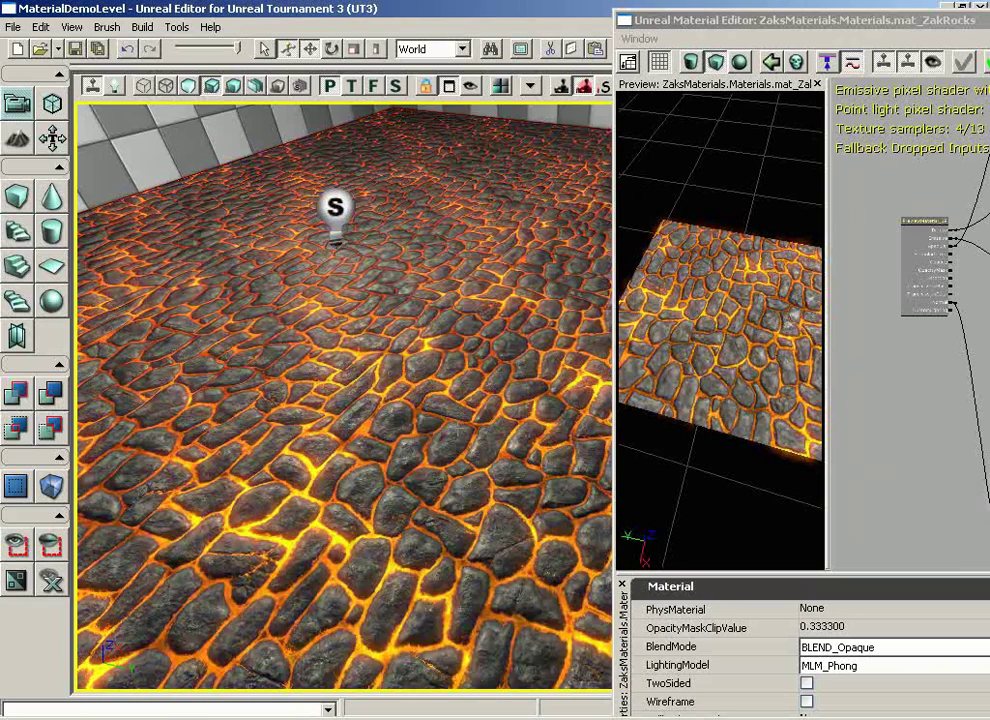
click(334, 207)
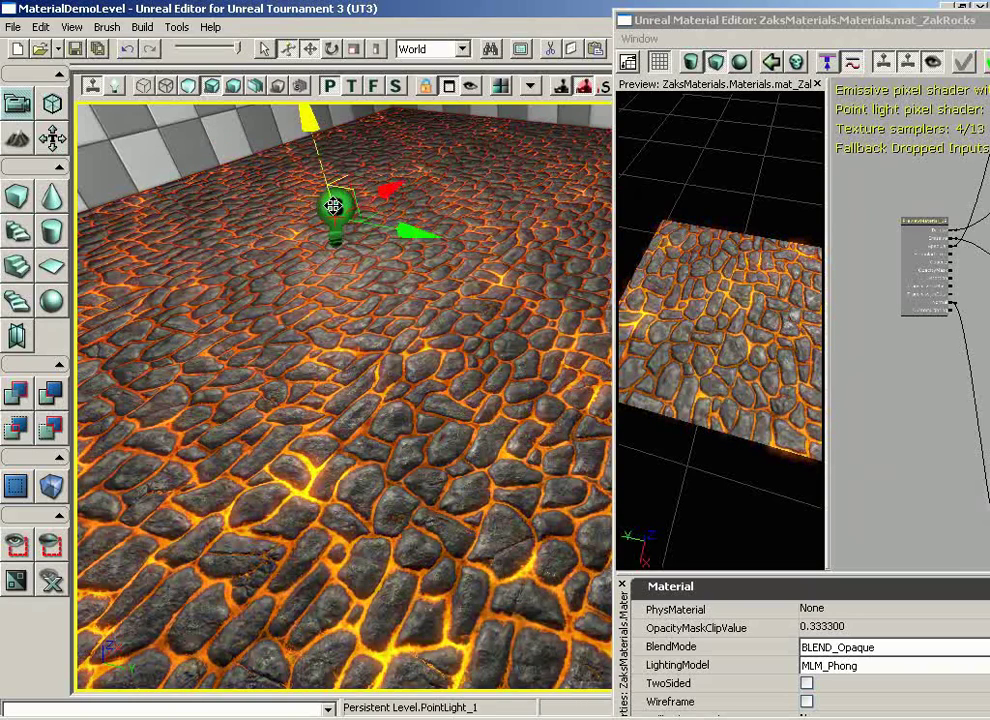
key(Delete)
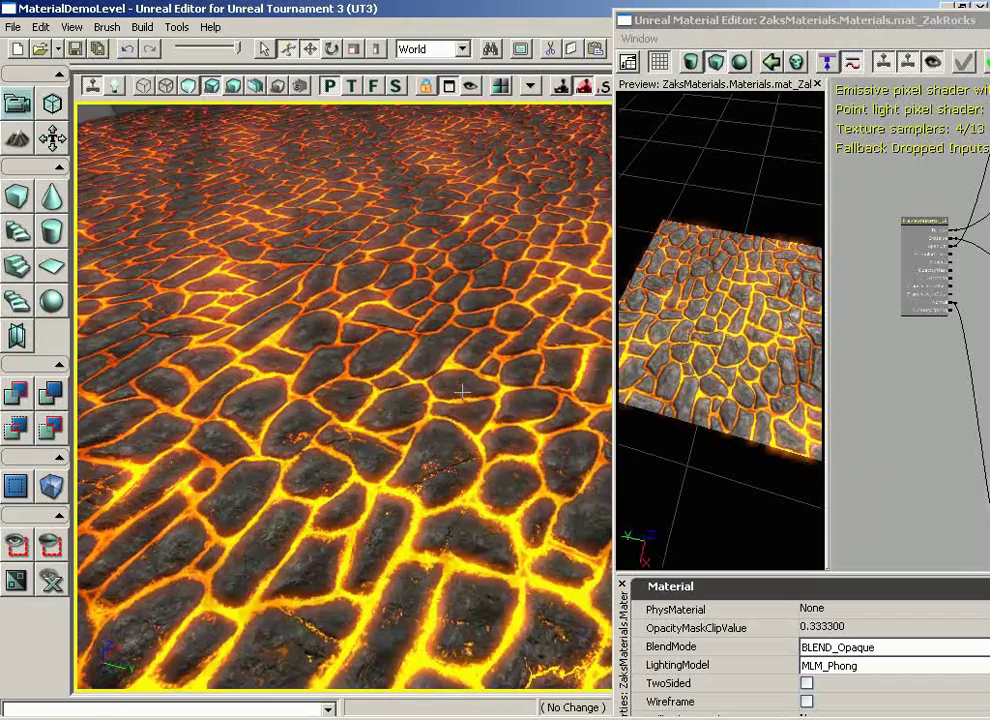
right_drag(462, 341, 462, 317)
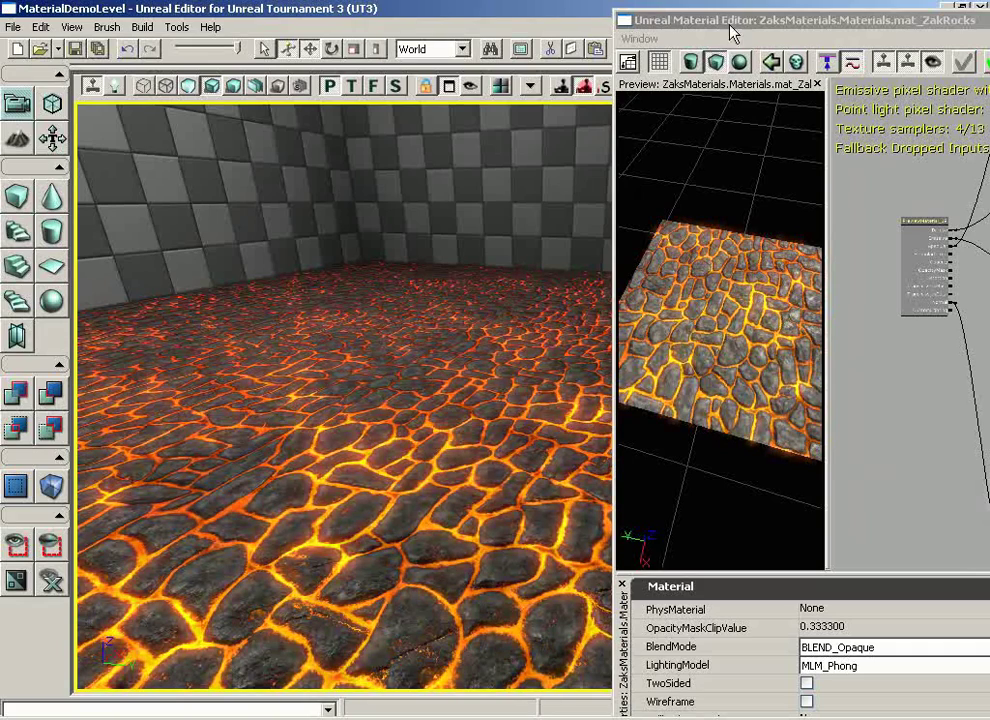
Maximize the mat_ZakRocks Material Editor and zoom the graph out and back in.
double_click(760, 18)
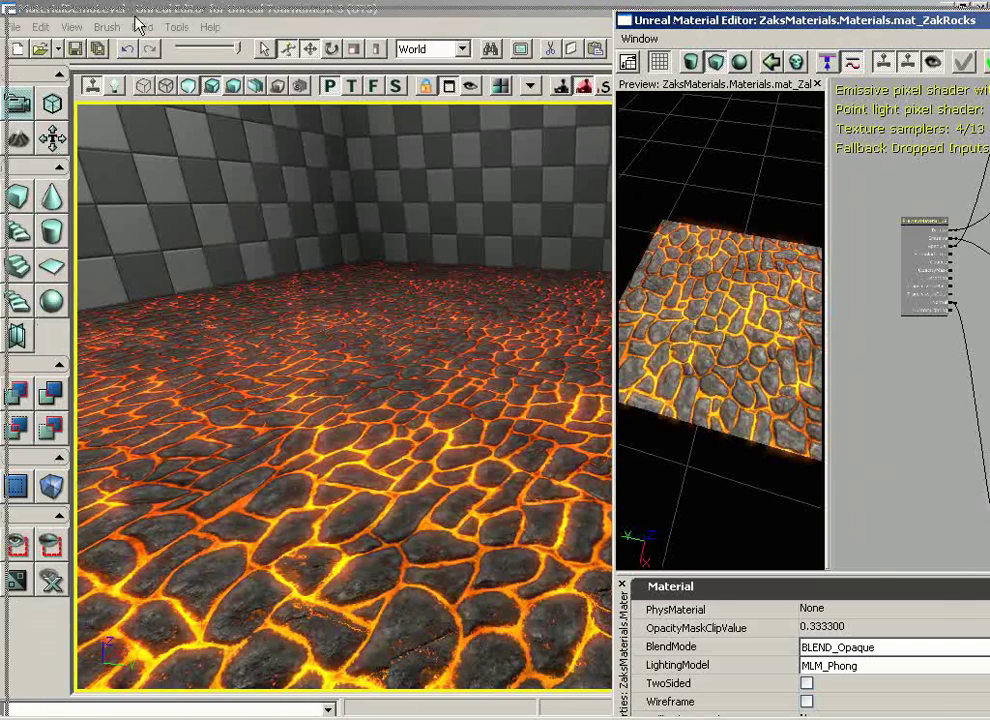
scroll(486, 365, down, 3)
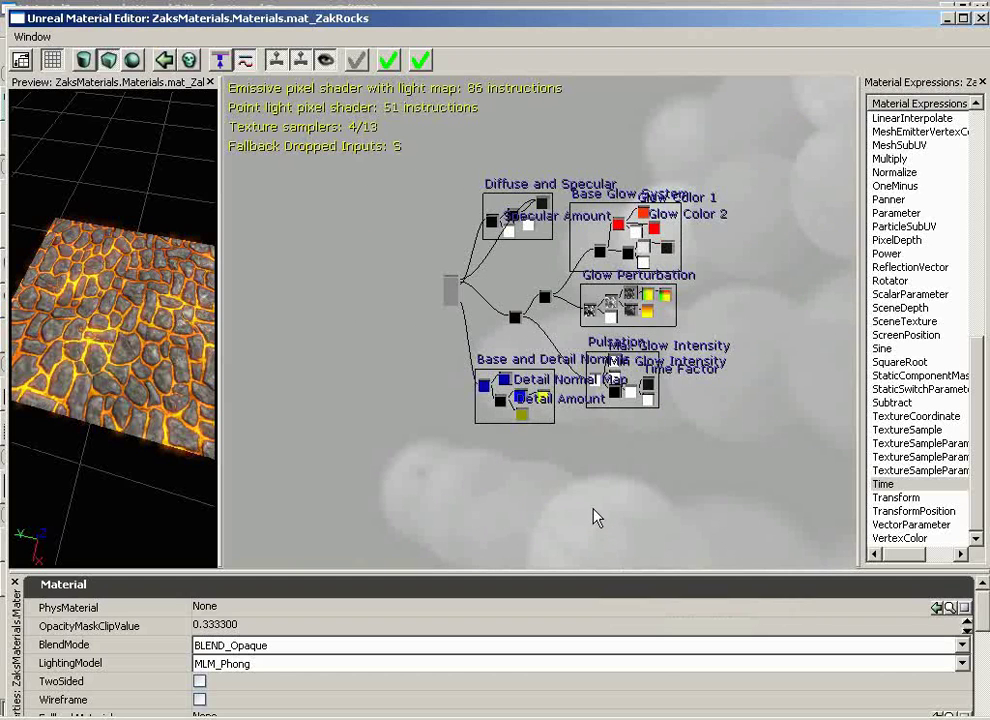
scroll(597, 488, up, 2)
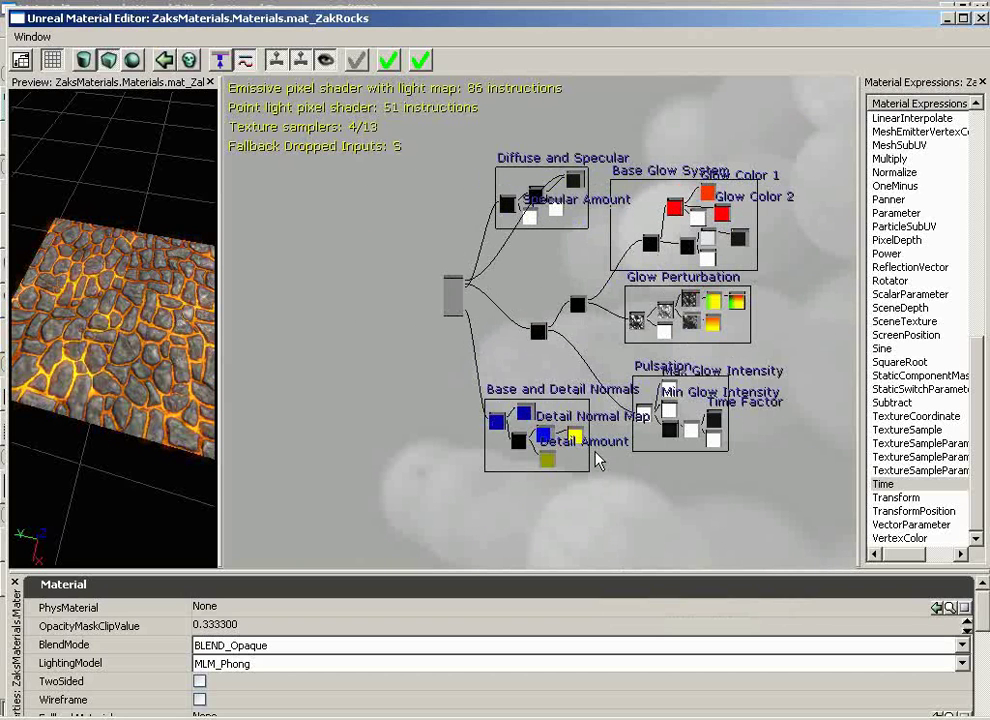